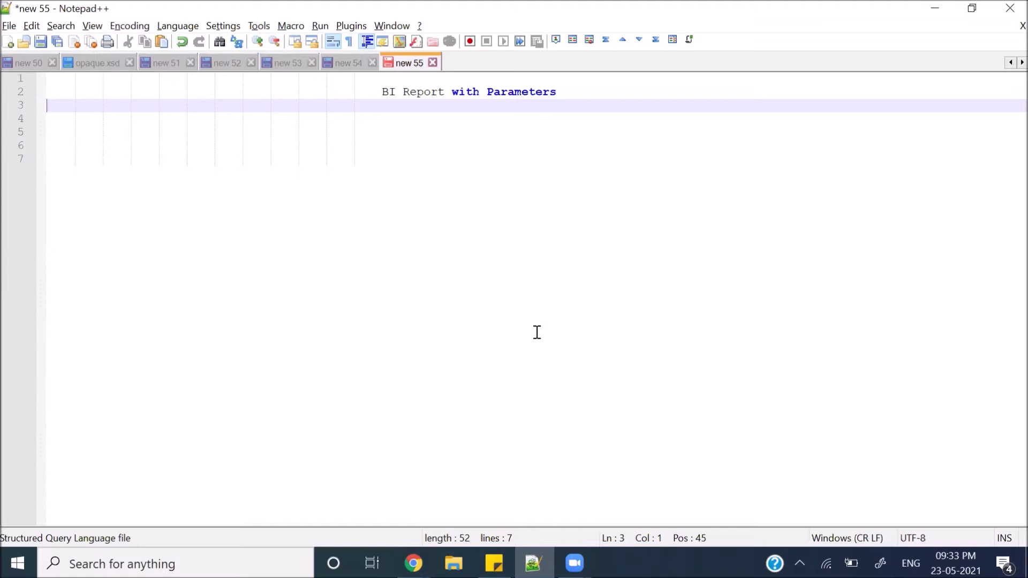
Write a query on line 4 selecting INVOICE_NUM, VENDOR_ID, INVOICE_AMOUNT and INVOICE_TYPE_LOOKUP_CODE from ap_invoices_all where invoice_id in (45,46).
click(308, 121)
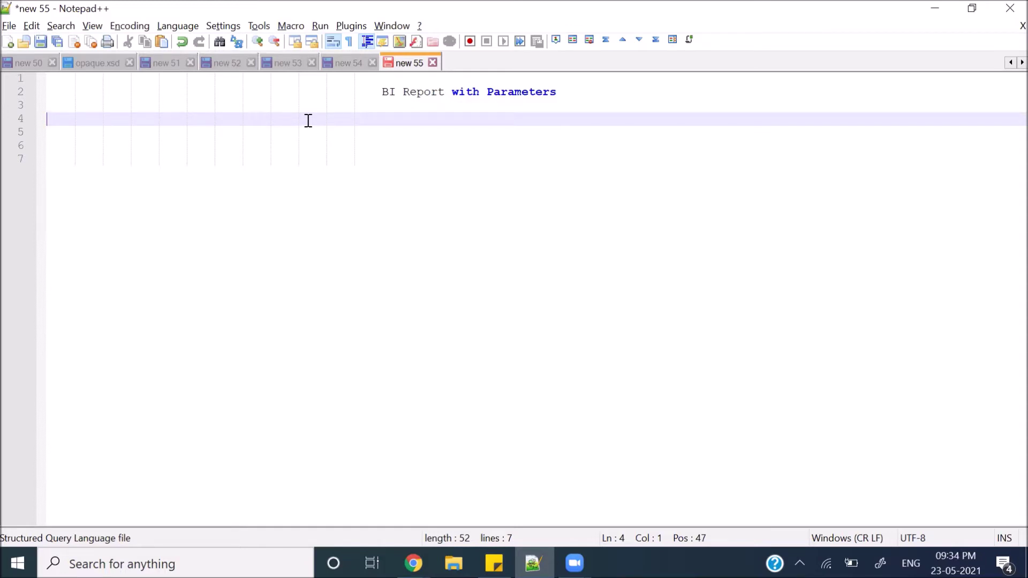
text(select INVOICE_NUM, VENDOR_ID, INVOICE_AMOUNT, INVOICE_TYPE_LOOKUP_CODE from ap_invoices_all where invoice_id in (45,46))
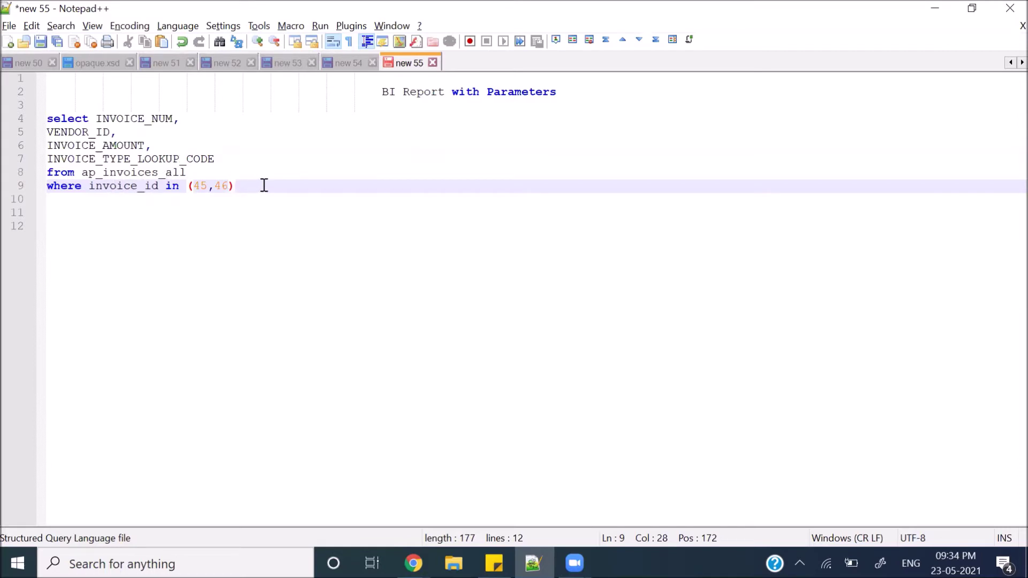
double_click(202, 187)
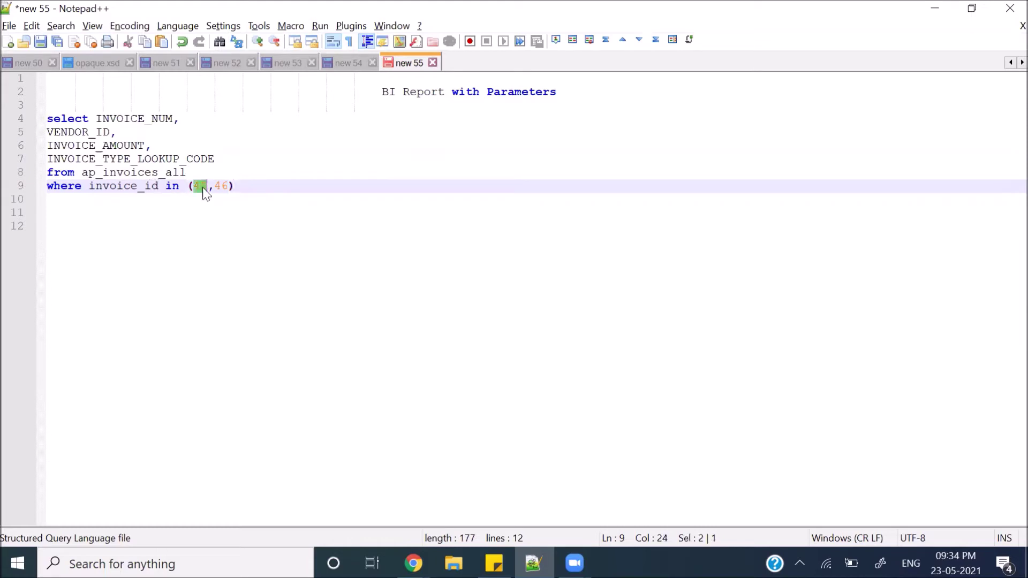
double_click(221, 187)
Switch to the Integration_Reports catalog in Chrome and create a new data model.
mouse_move(413, 563)
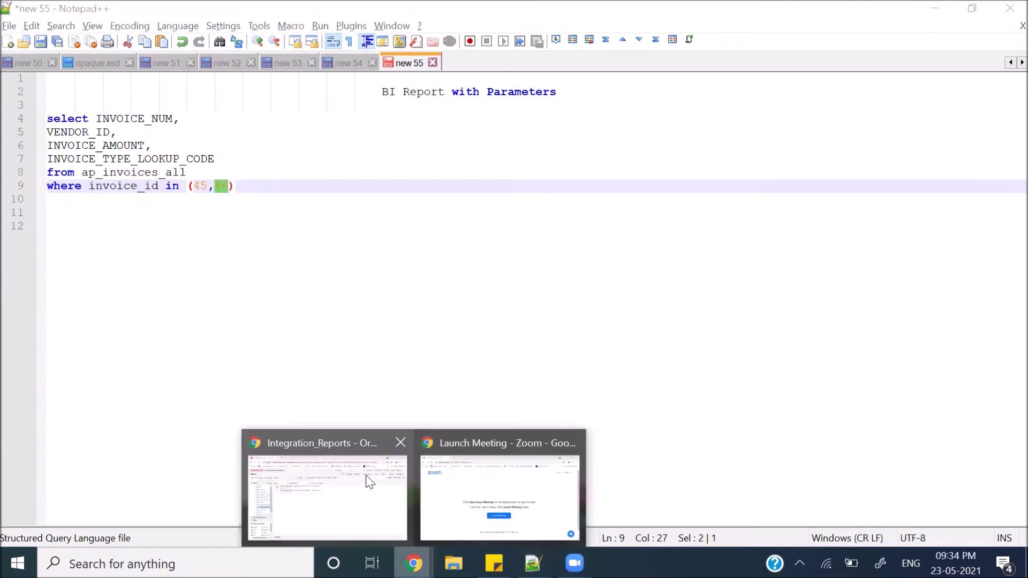
click(365, 474)
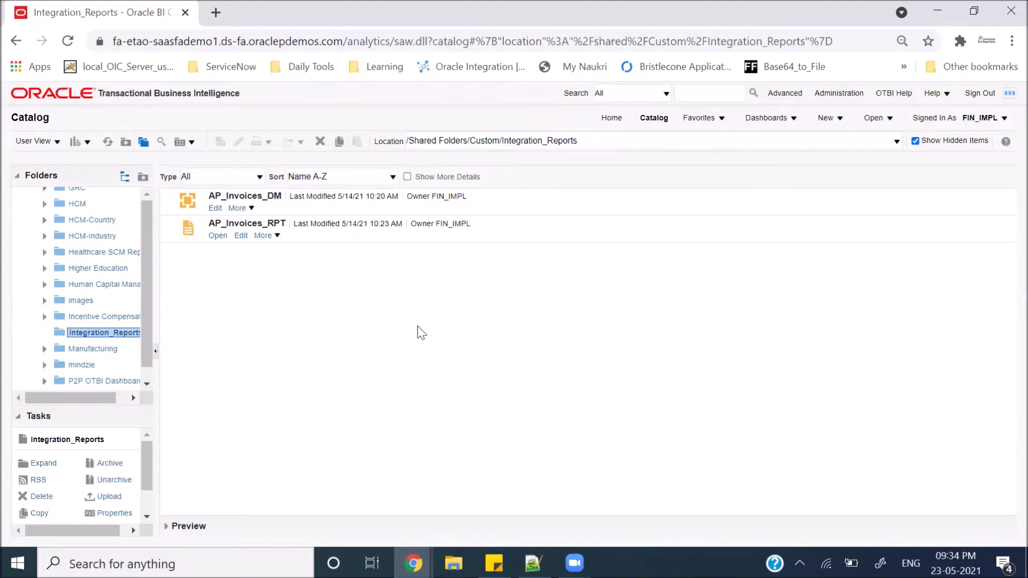
click(829, 118)
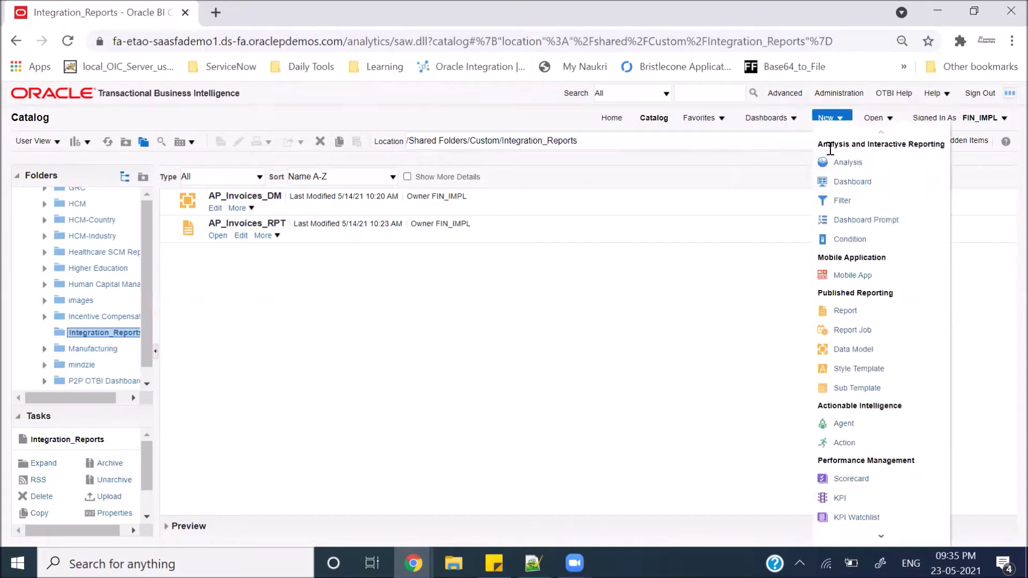
click(857, 353)
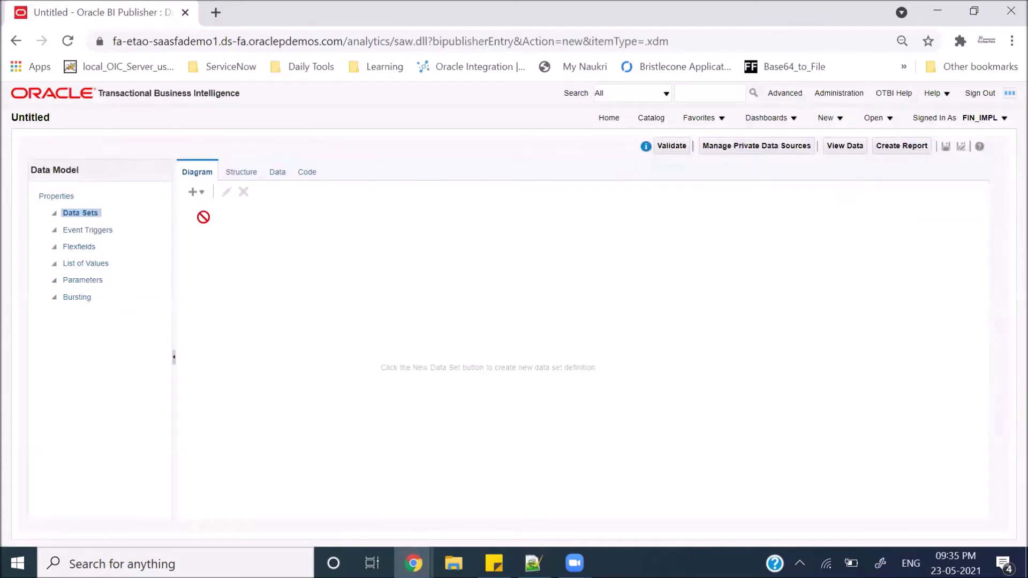
Add a SQL query data set named Demo1 using the ApplicationDB_FSCM data source.
click(198, 192)
click(217, 207)
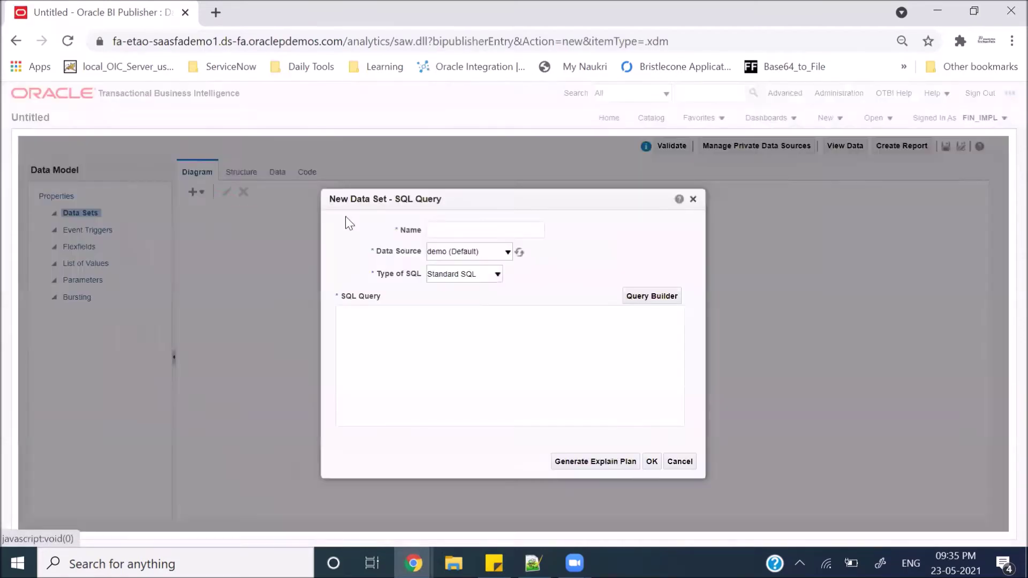
click(465, 224)
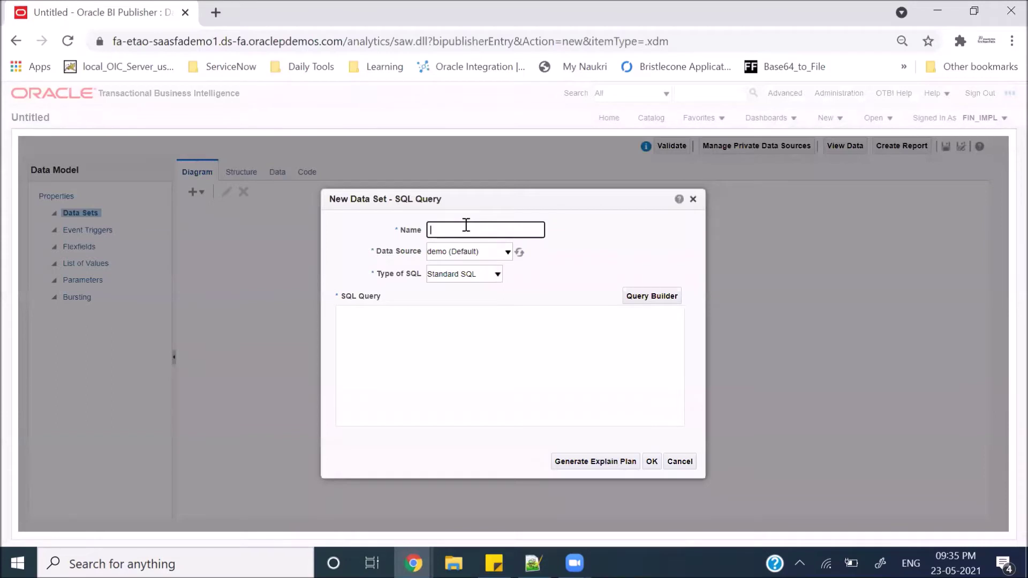
text(Demo1)
click(494, 257)
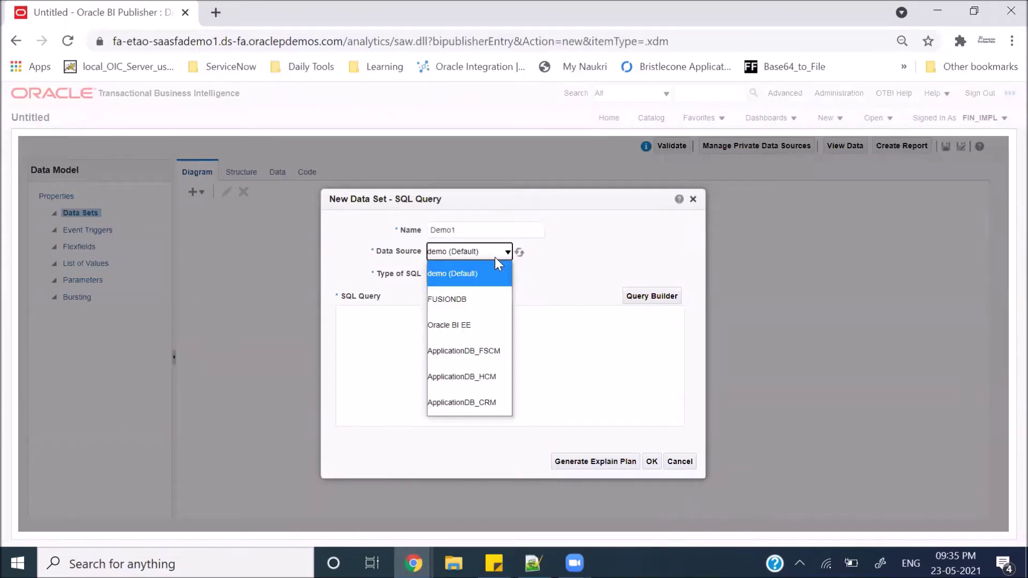
click(463, 349)
Fill the Demo1 SQL query with the select of the four invoice columns from ap_invoices_all where invoice_id in (45,46).
click(417, 348)
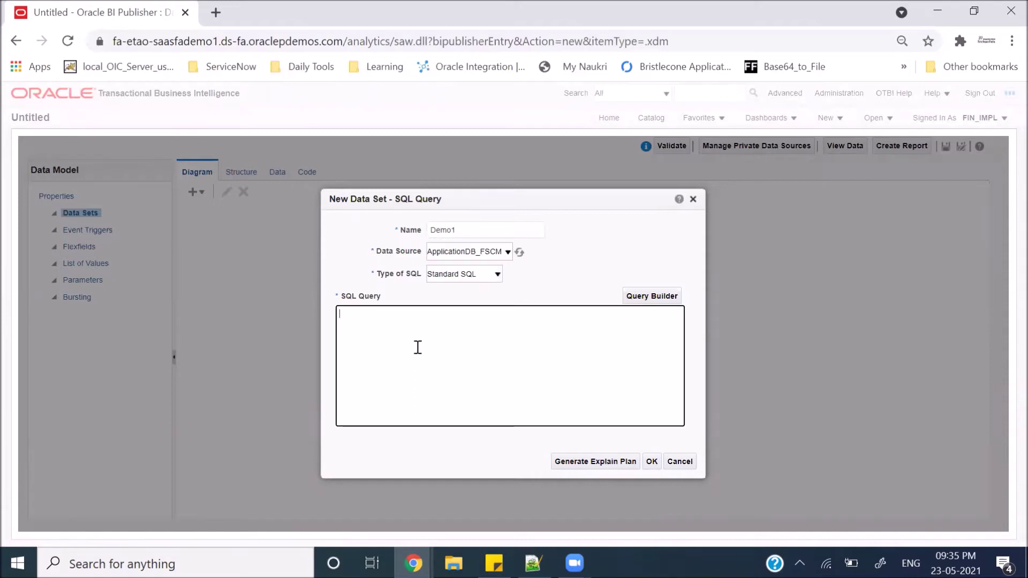
key(ctrl+plus)
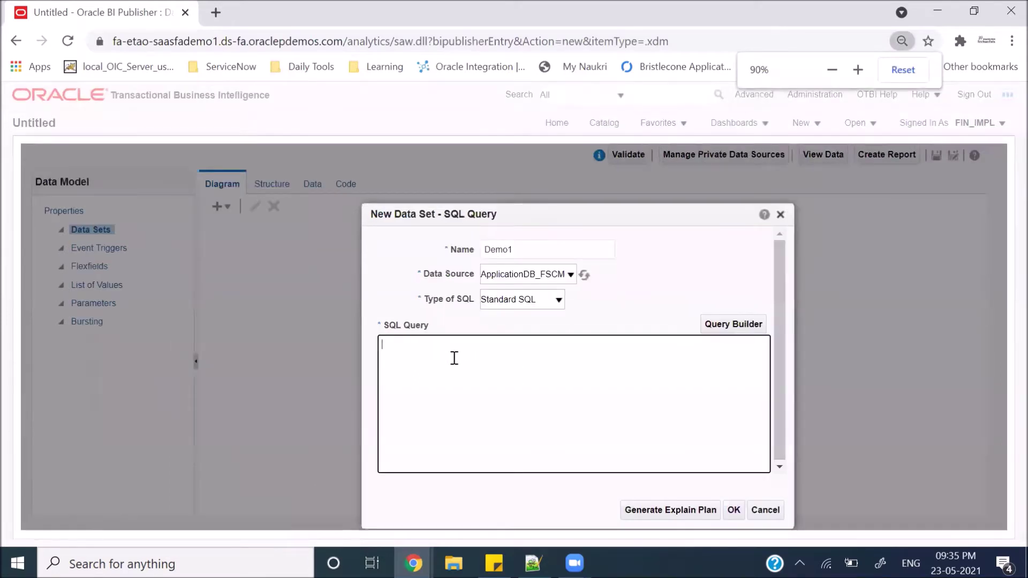
text(select INVOICE_NUM, VENDOR_ID, INVOICE_AMOUNT, INVOICE_TYPE_LOOKUP_CODE from ap_invoices_all where invoice_id in (45,46))
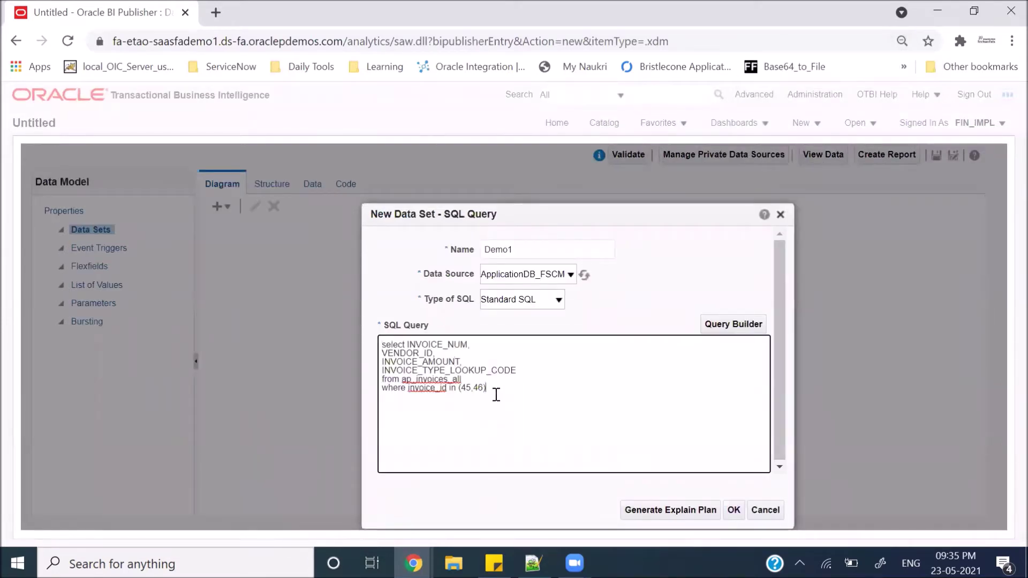
Replace the query's invoice_id filter with the bind variable condition = :INVOICE_ID.
key(BackSpace)
key(BackSpace)
key(BackSpace)
key(BackSpace)
key(BackSpace)
key(BackSpace)
key(BackSpace)
key(BackSpace)
key(BackSpace)
text(= :INVO)
key(BackSpace)
key(BackSpace)
text(VOICE_ID)
click(458, 388)
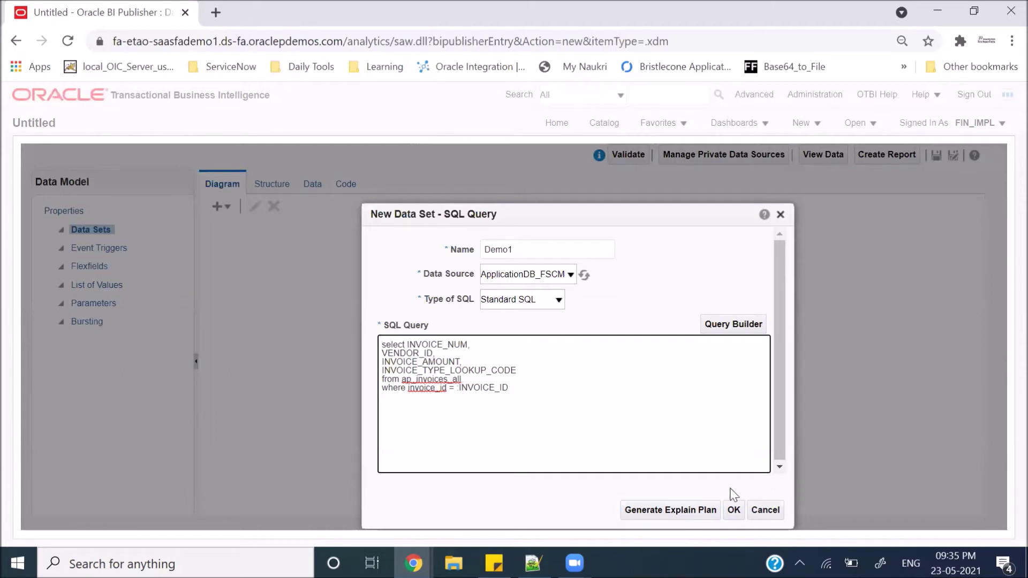
Confirm the Demo1 data set and create a parameter from the INVOICE_ID bind variable.
click(734, 510)
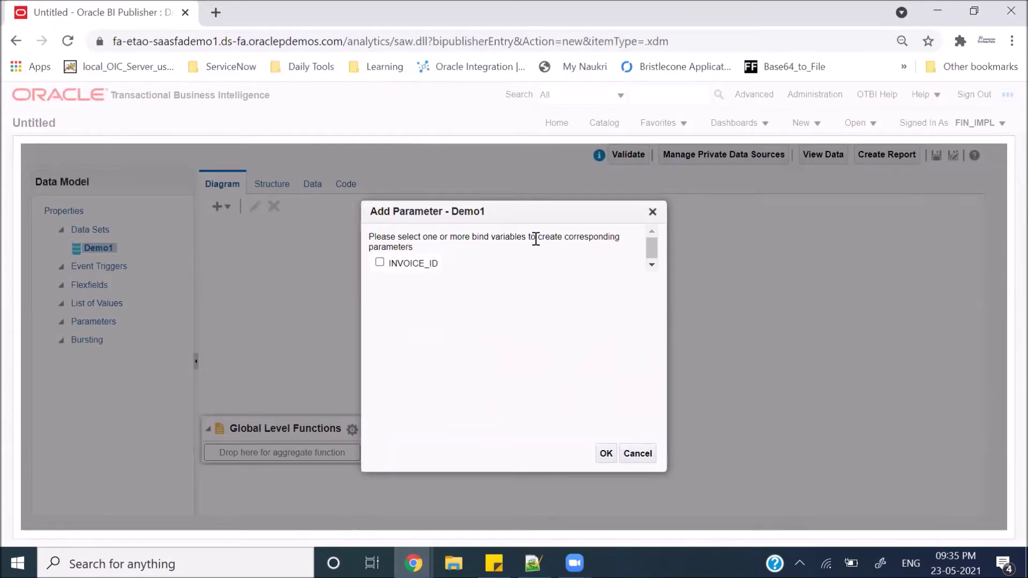
click(380, 263)
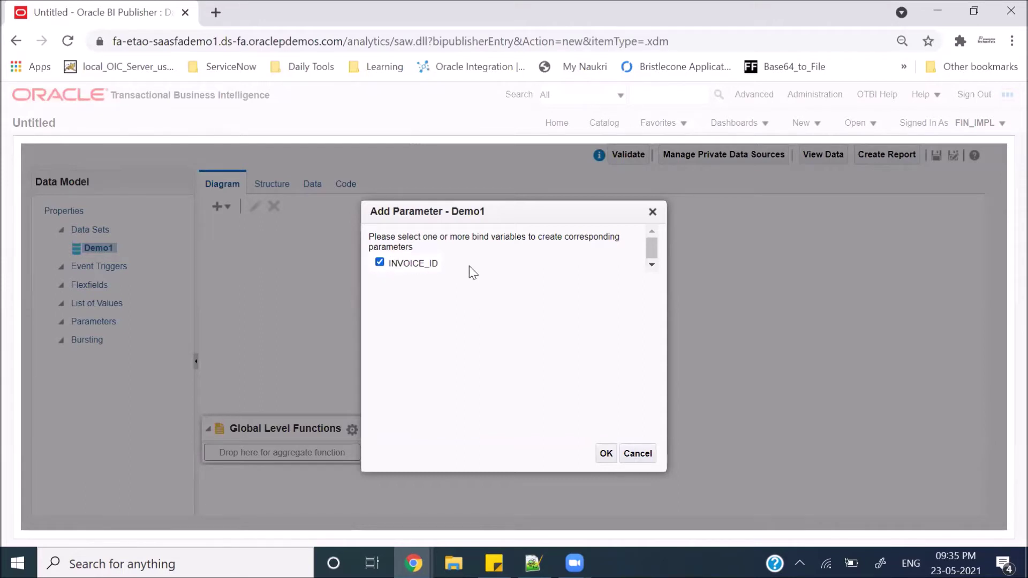
click(605, 456)
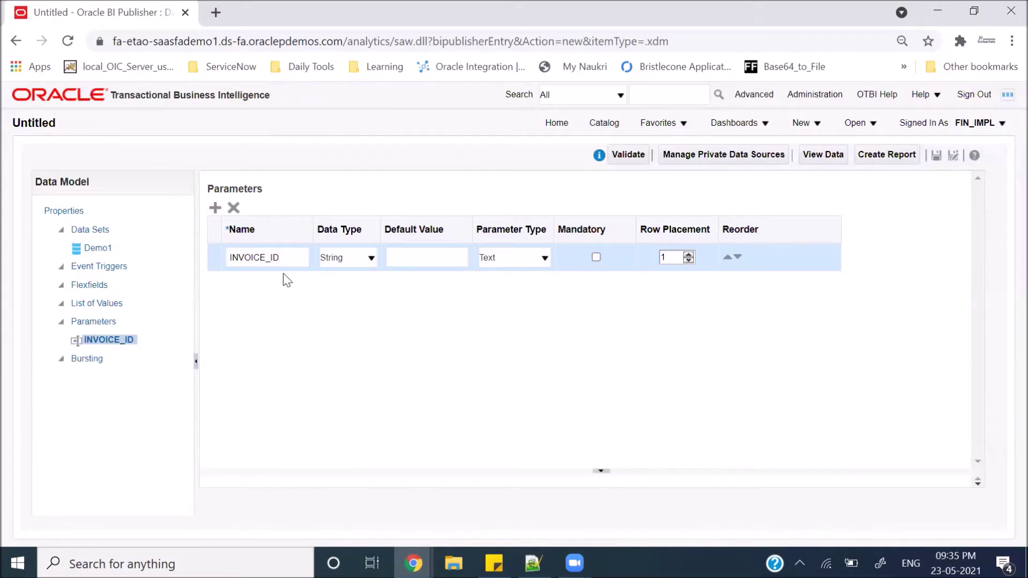
Set the INVOICE_ID parameter's data type to Integer, give it the display label Invoice ID, and make it mandatory.
click(361, 257)
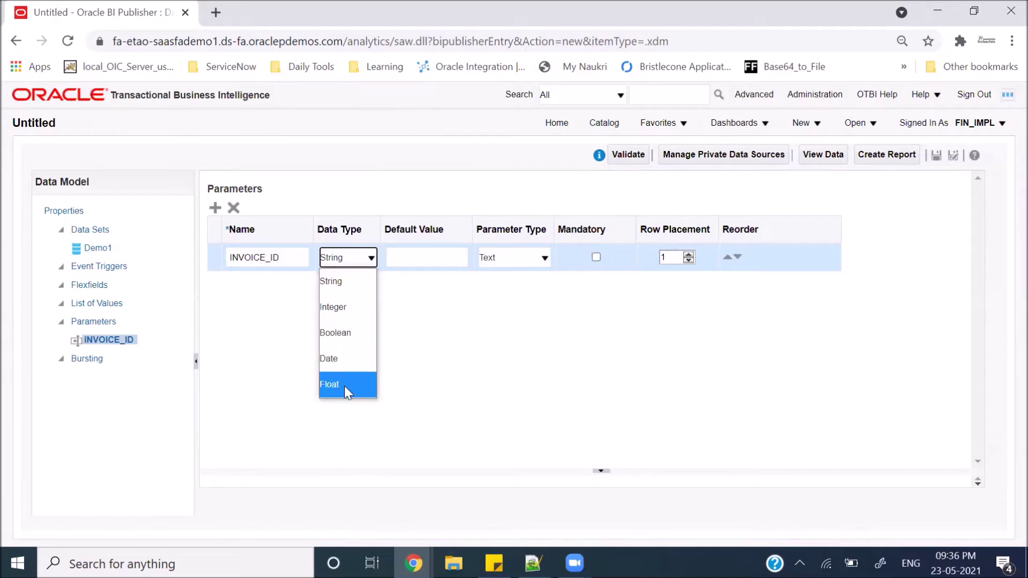
click(342, 308)
drag(584, 472, 585, 343)
click(379, 383)
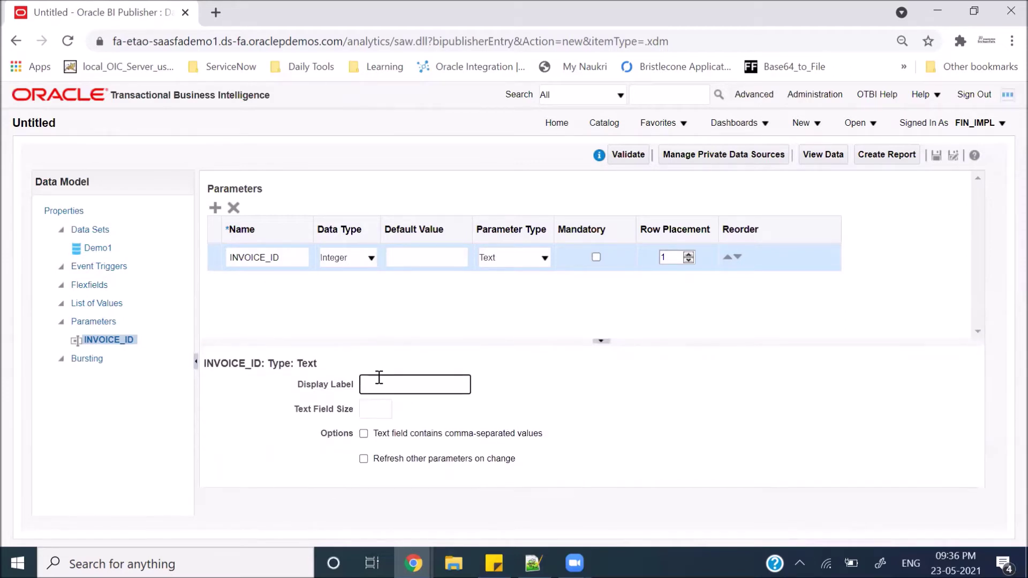
text(Invoice ID)
click(382, 409)
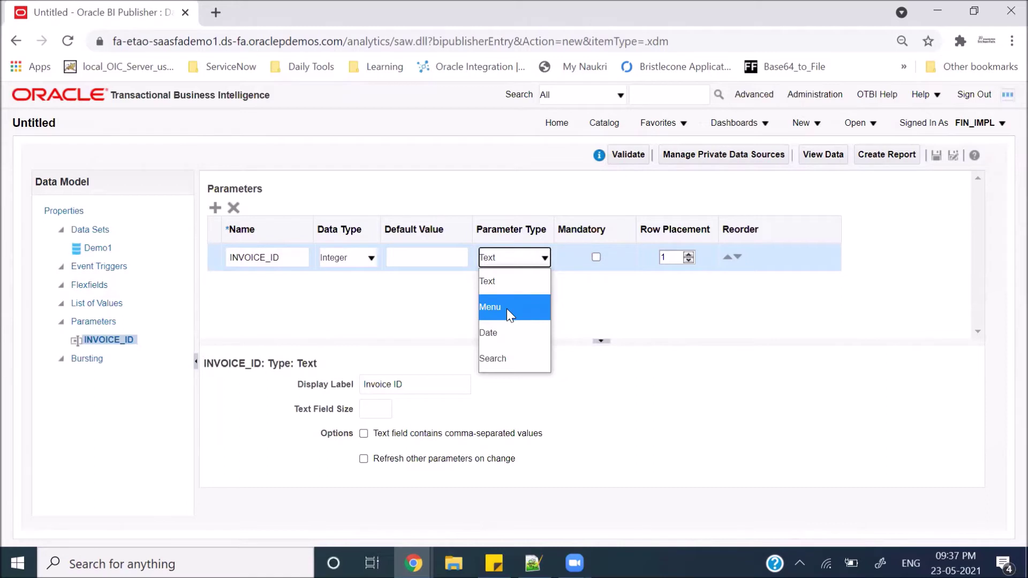
click(579, 321)
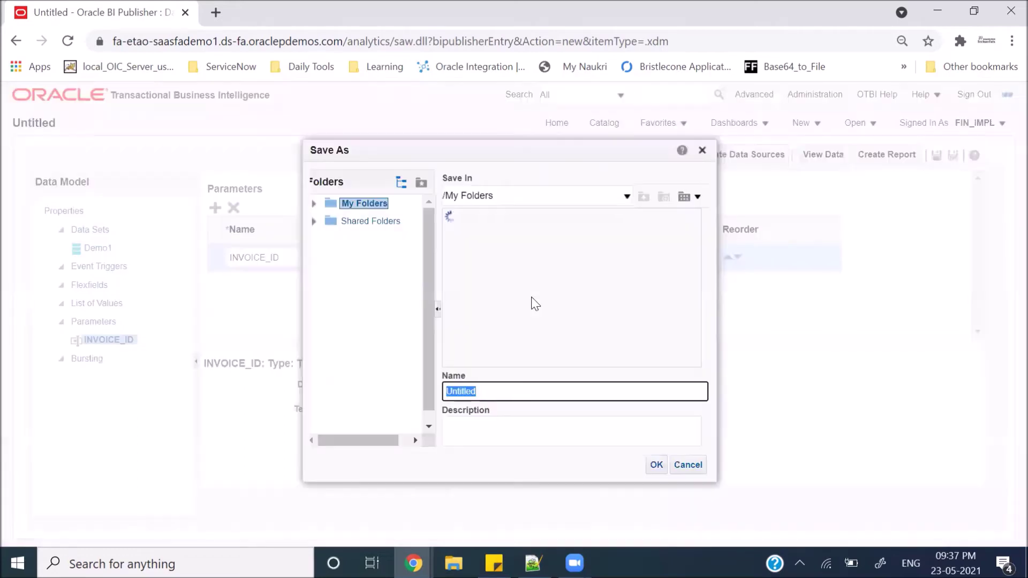
Save the data model as AP_Invoice_PM_DM in /Shared Folders/Custom/Integration_Reports.
click(315, 221)
scroll(349, 324, down, 1)
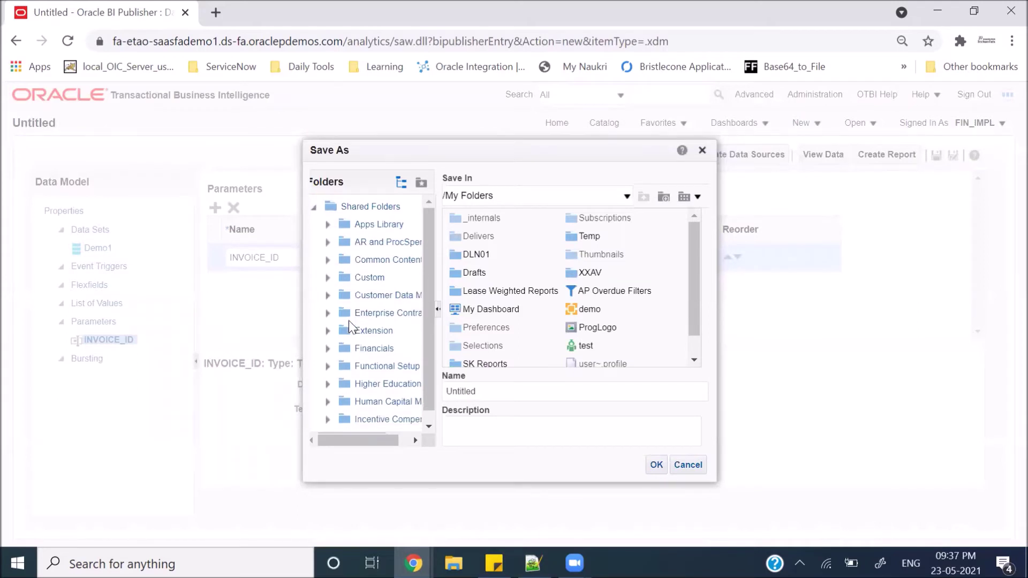
click(337, 277)
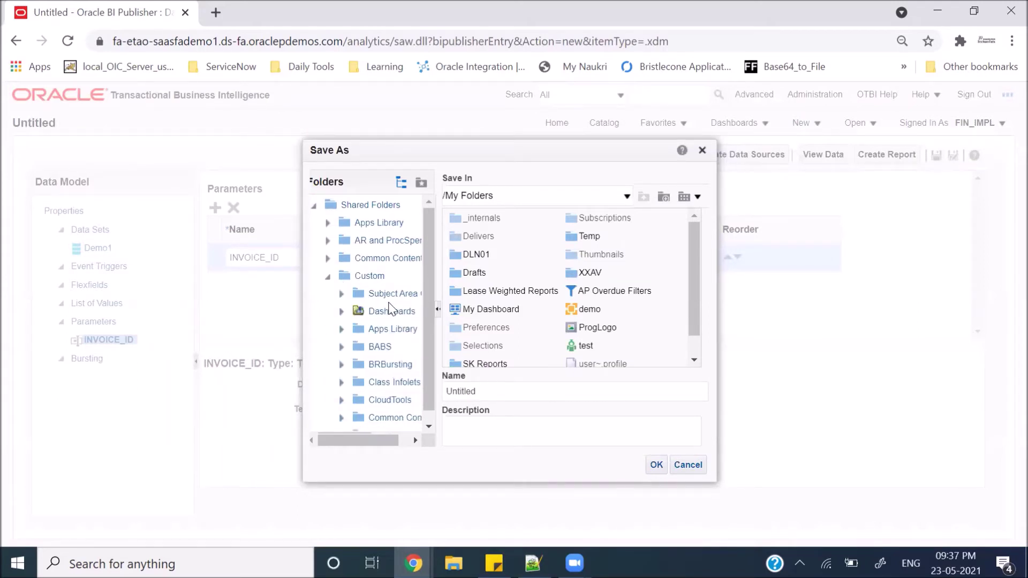
scroll(390, 316, down, 4)
scroll(389, 307, down, 5)
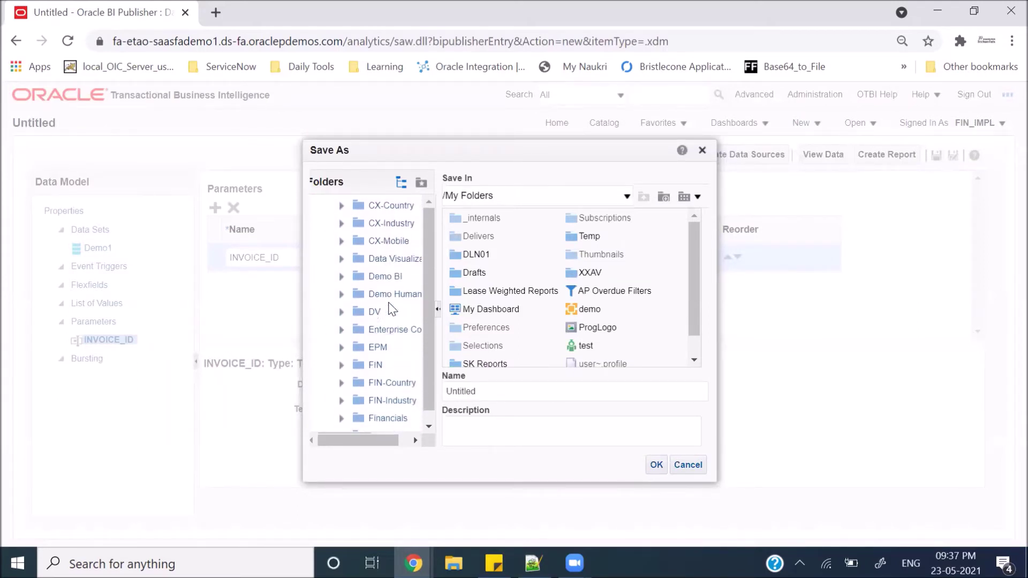
scroll(390, 309, down, 3)
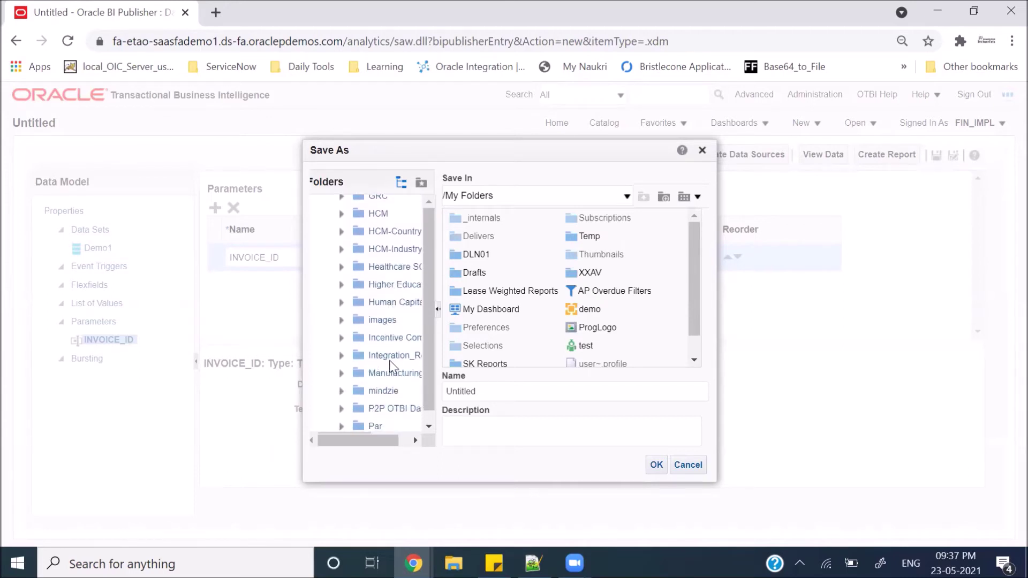
click(387, 356)
click(480, 390)
text(AP_Invoice_PM_DM)
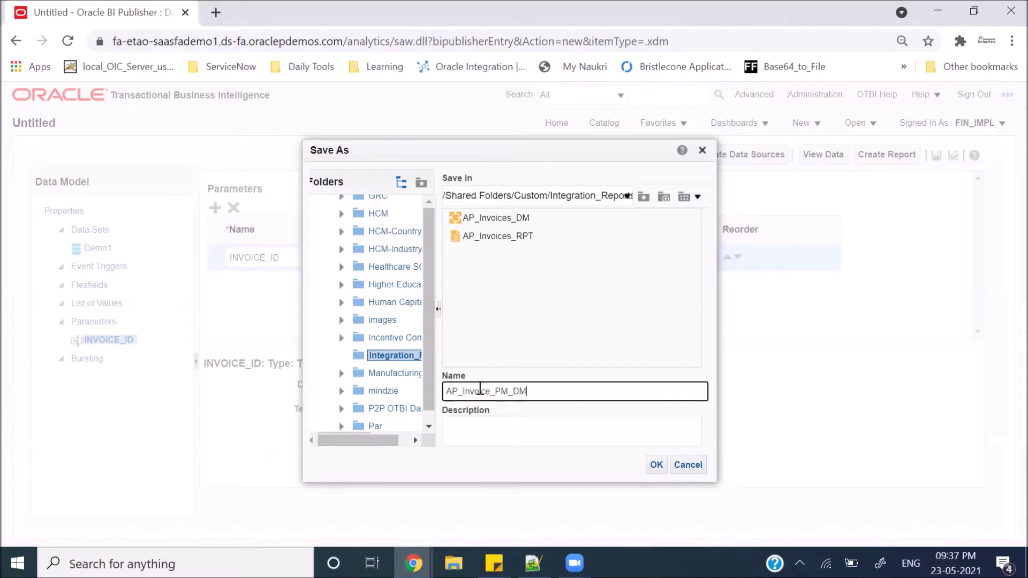
click(656, 465)
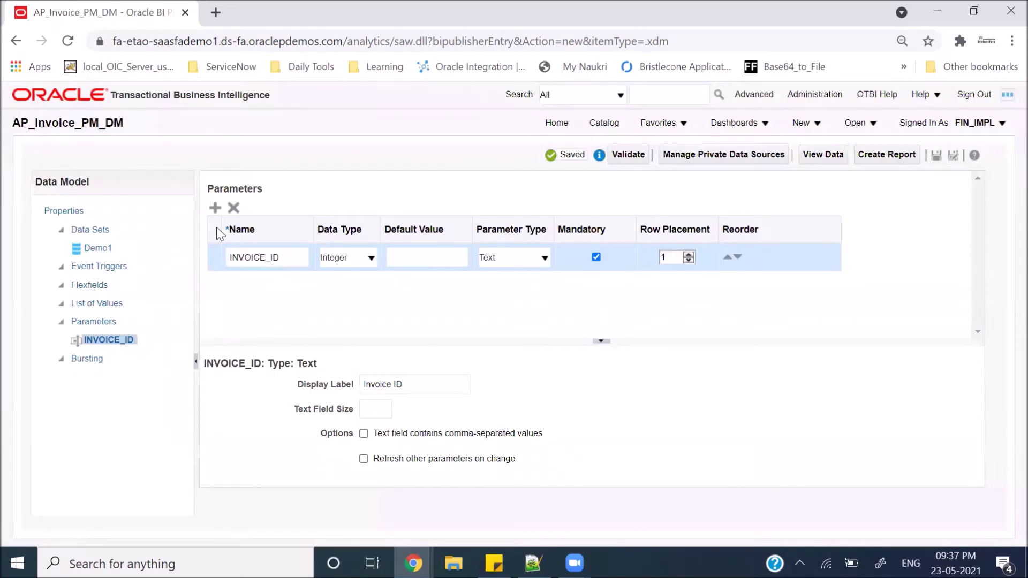
Check the Demo1 data set's diagram and data view, and the INVOICE_ID parameter's settings.
click(99, 248)
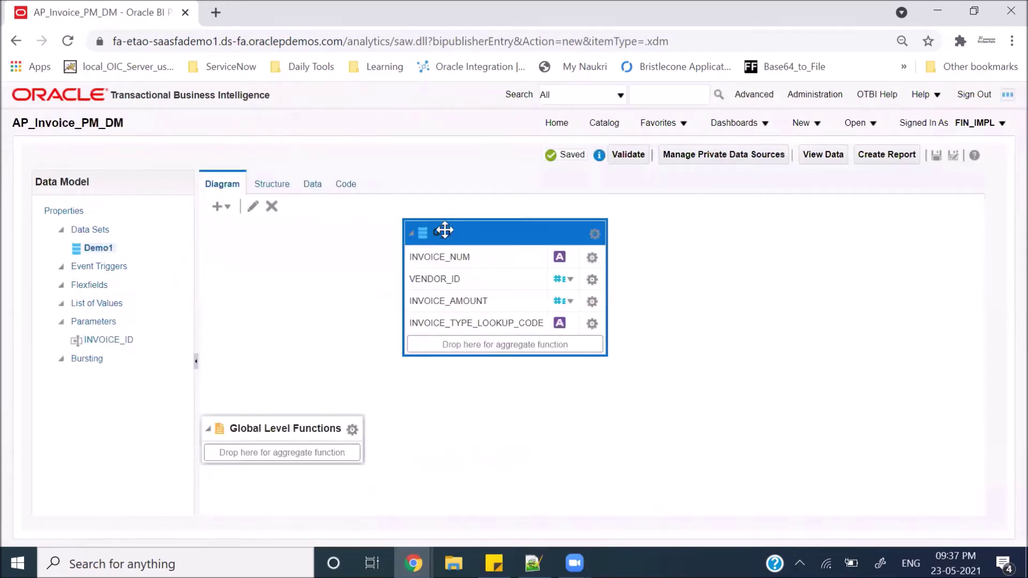
click(311, 186)
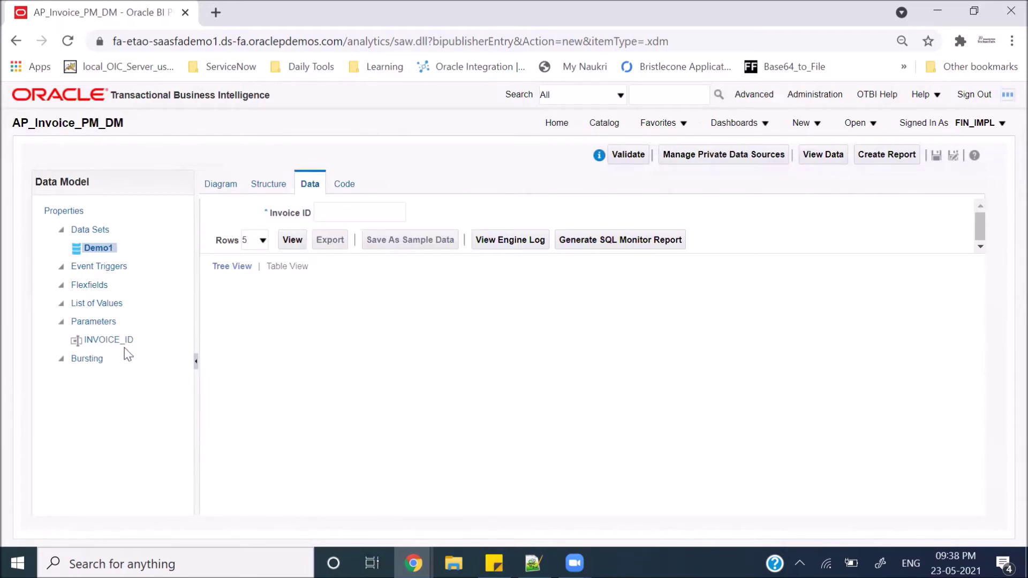
click(108, 342)
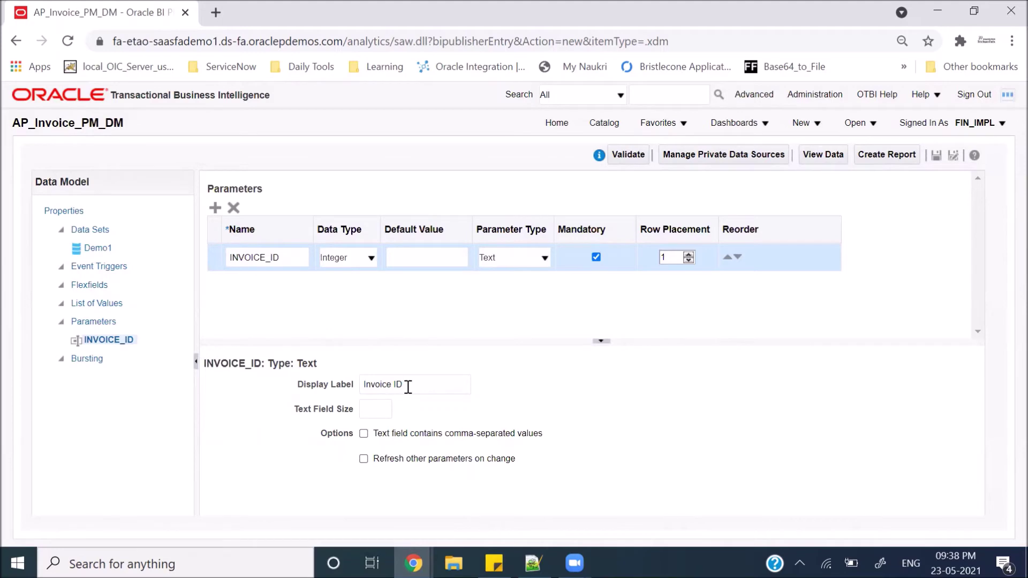
Preview the Demo1 data as a table for Invoice ID 45 and return to the data set diagram.
click(98, 248)
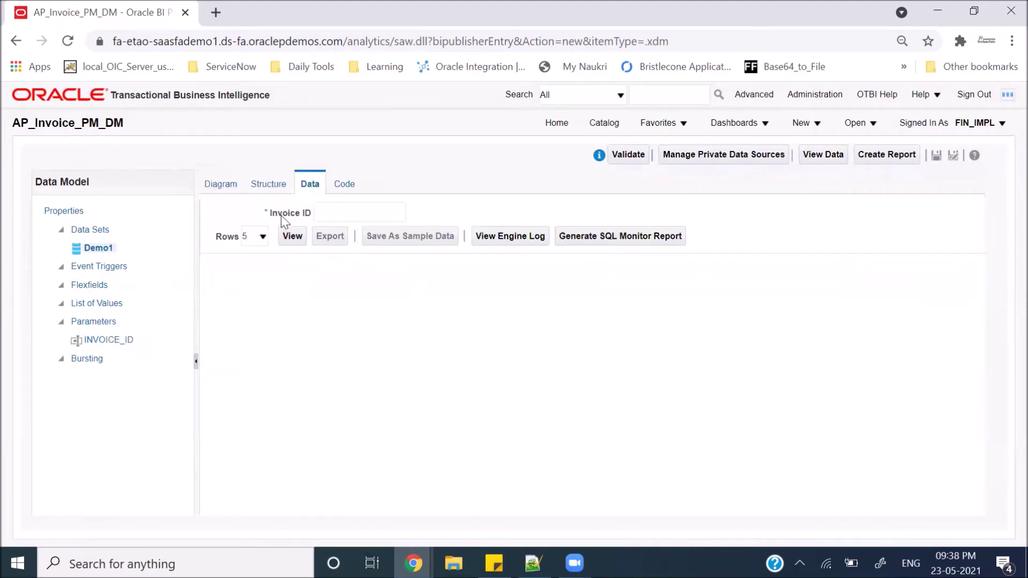
click(343, 214)
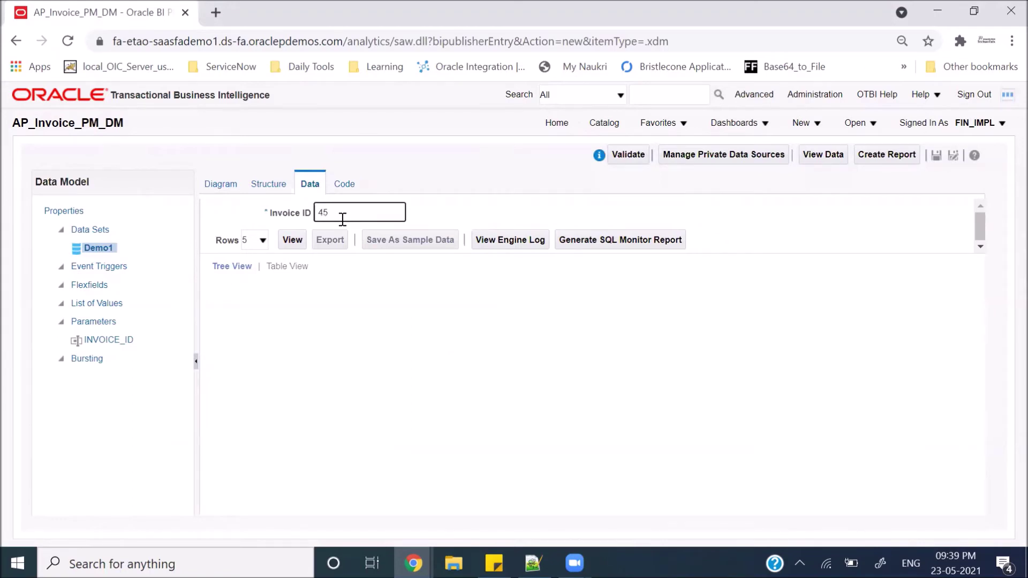
click(293, 239)
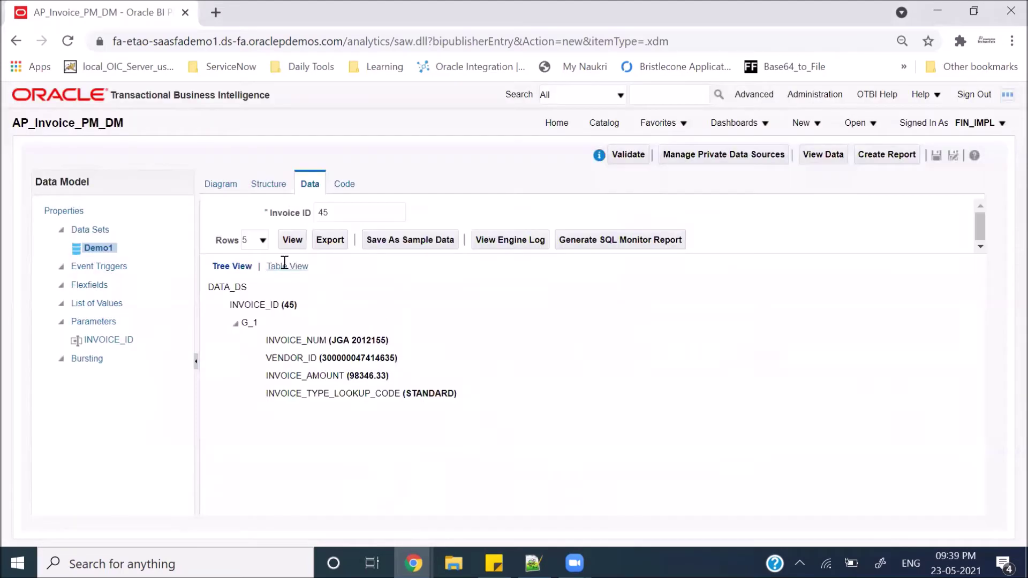
click(284, 266)
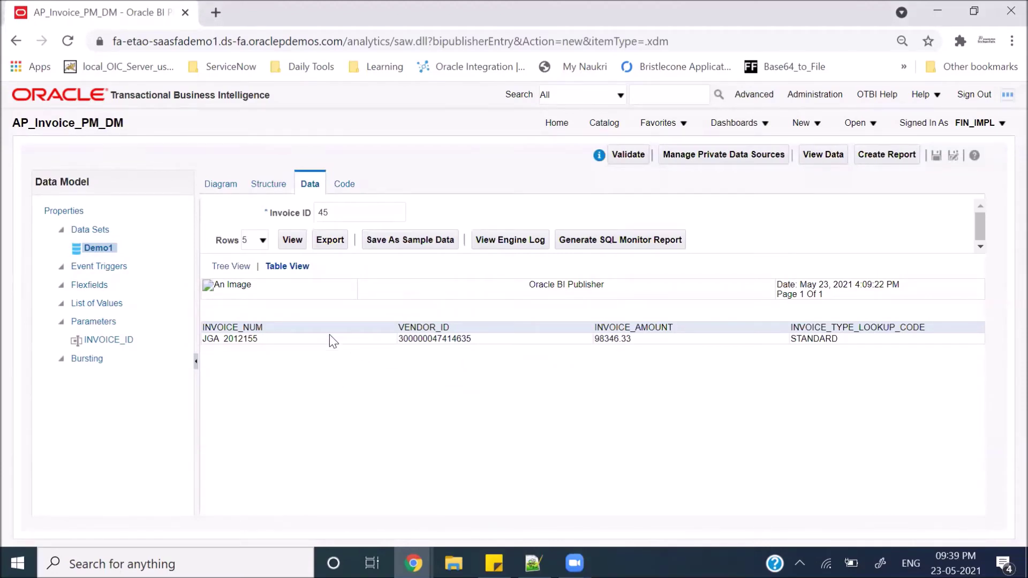
click(220, 187)
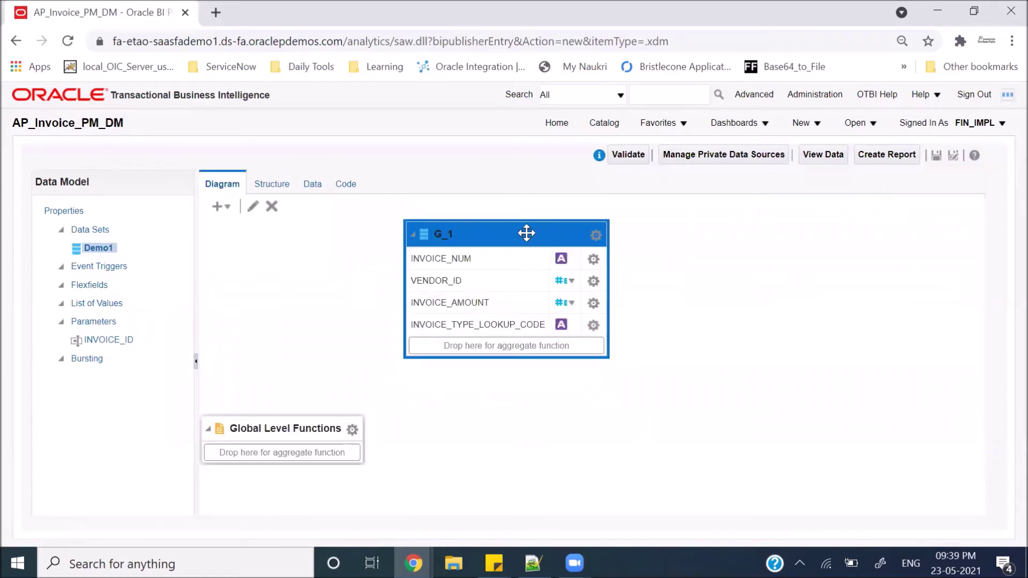
Try replacing the column list and from clause in the Demo1 data set's SQL query with *.
click(253, 206)
click(410, 333)
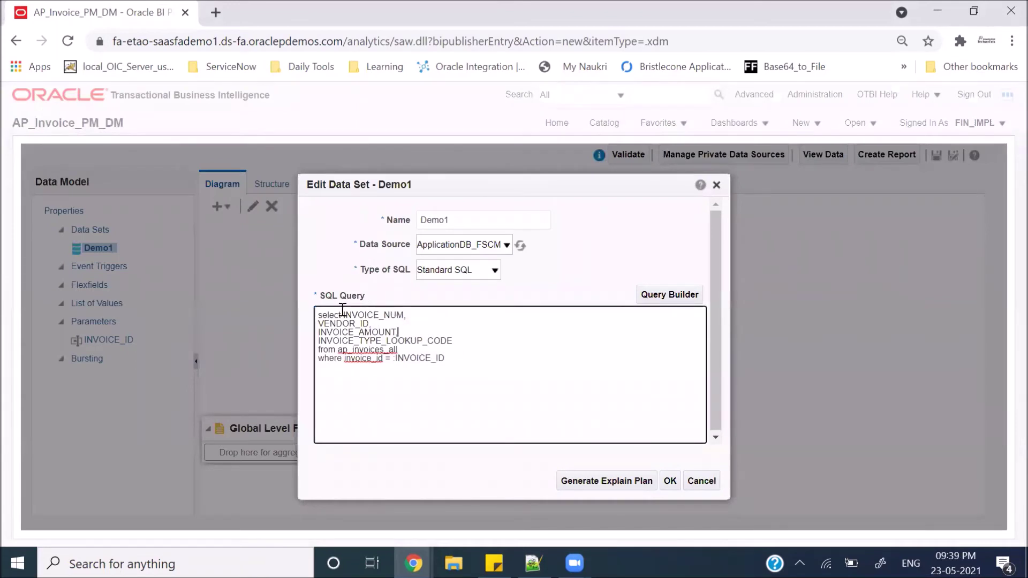
drag(343, 315, 410, 349)
key(ctrl+c)
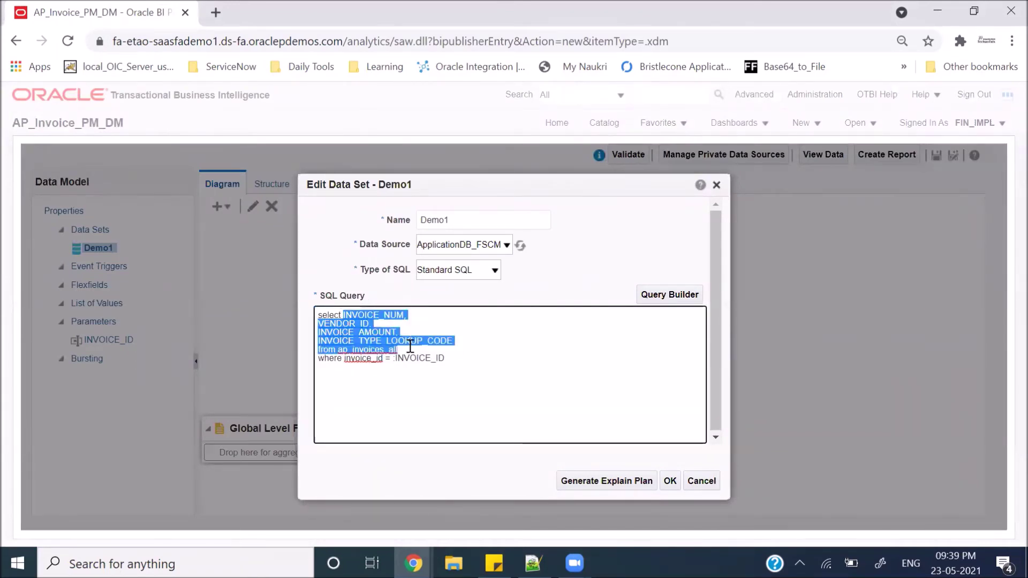
key(BackSpace)
text(*)
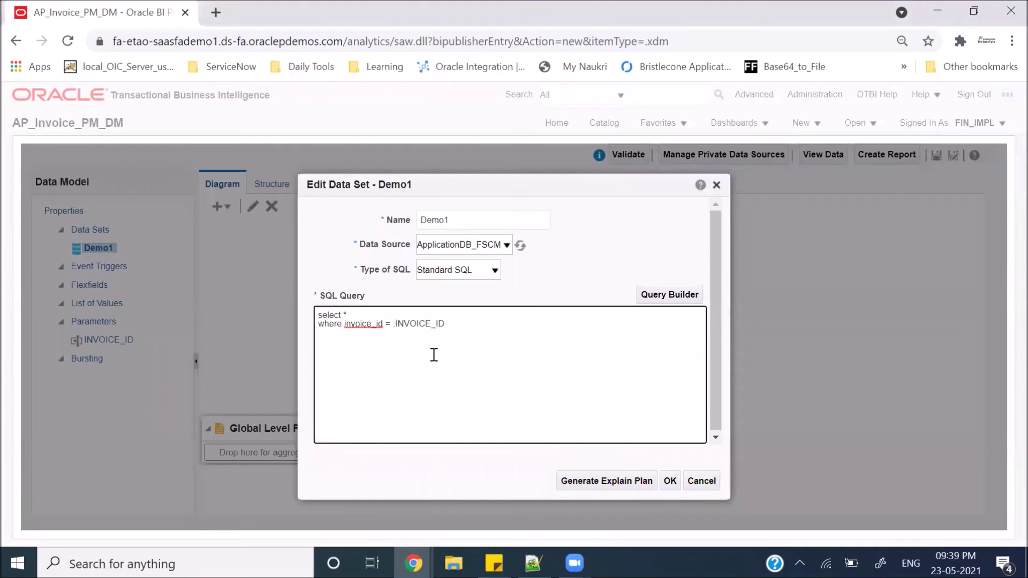
click(670, 480)
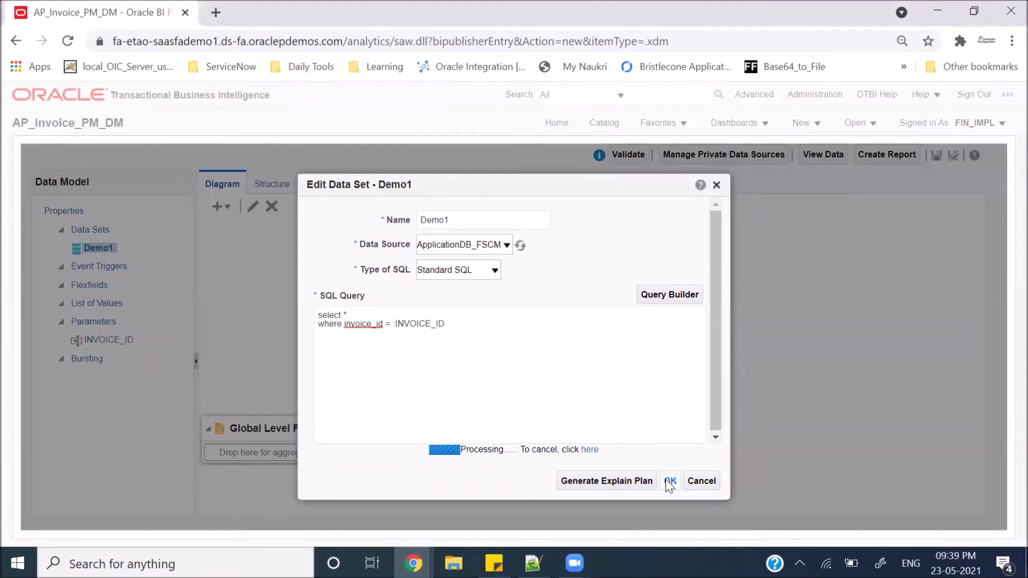
click(605, 365)
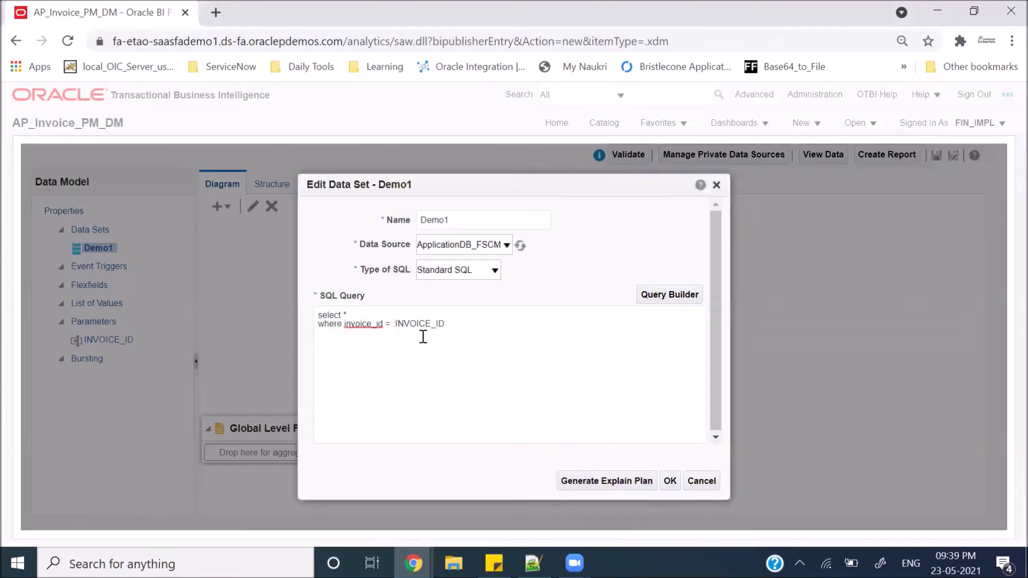
Add the line from ap_invoices_all below select * in the Demo1 query and apply the query.
click(361, 317)
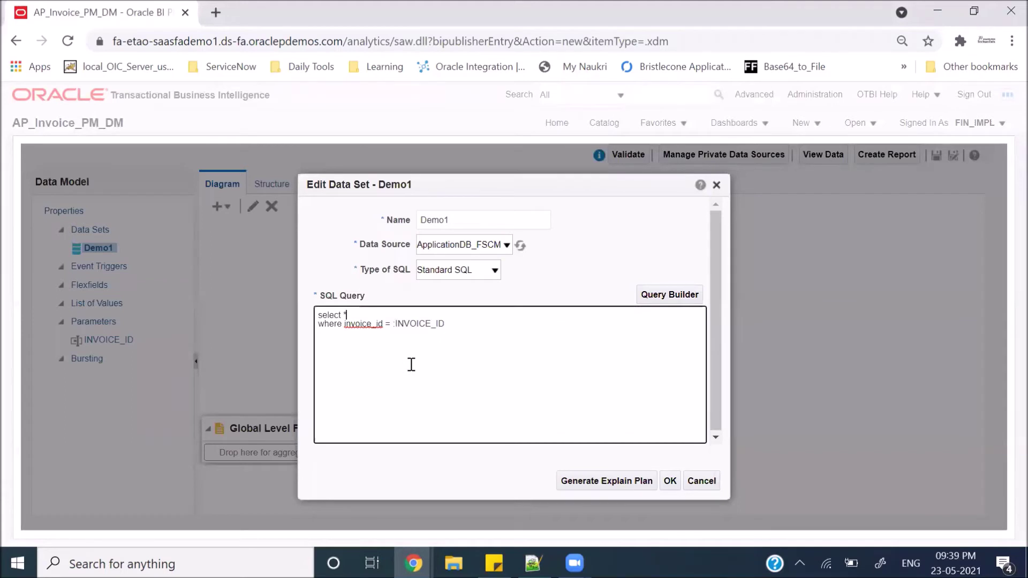
key(Return)
text(from ap_invoices_all)
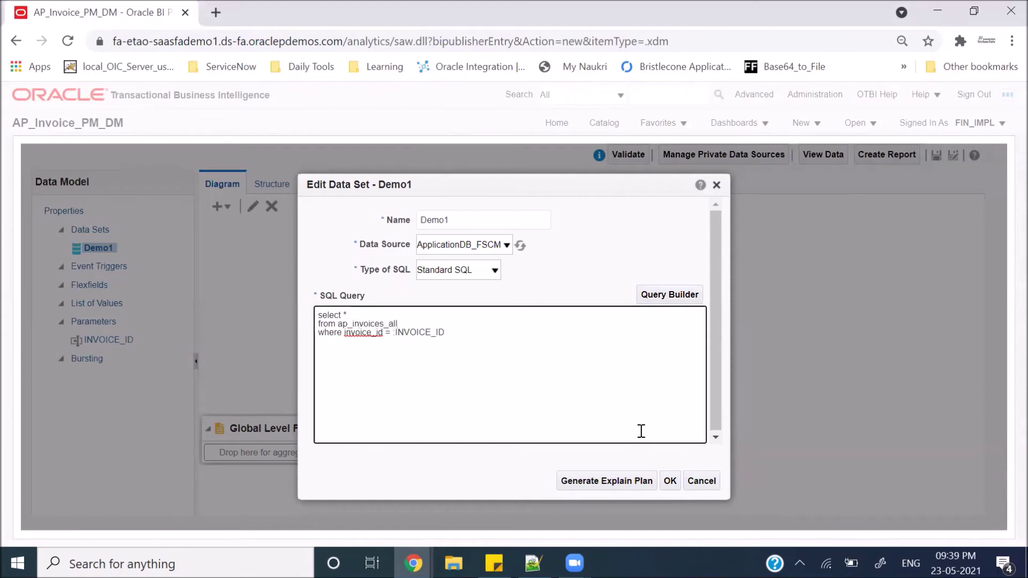
click(670, 481)
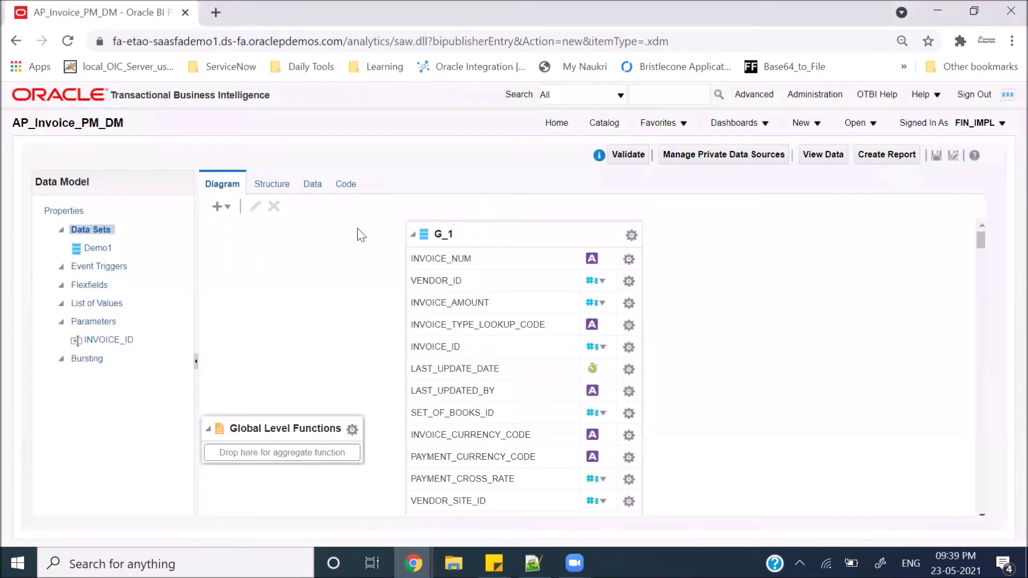
Save the data model and preview the all-columns data as a table for Invoice ID 45.
click(936, 156)
click(310, 185)
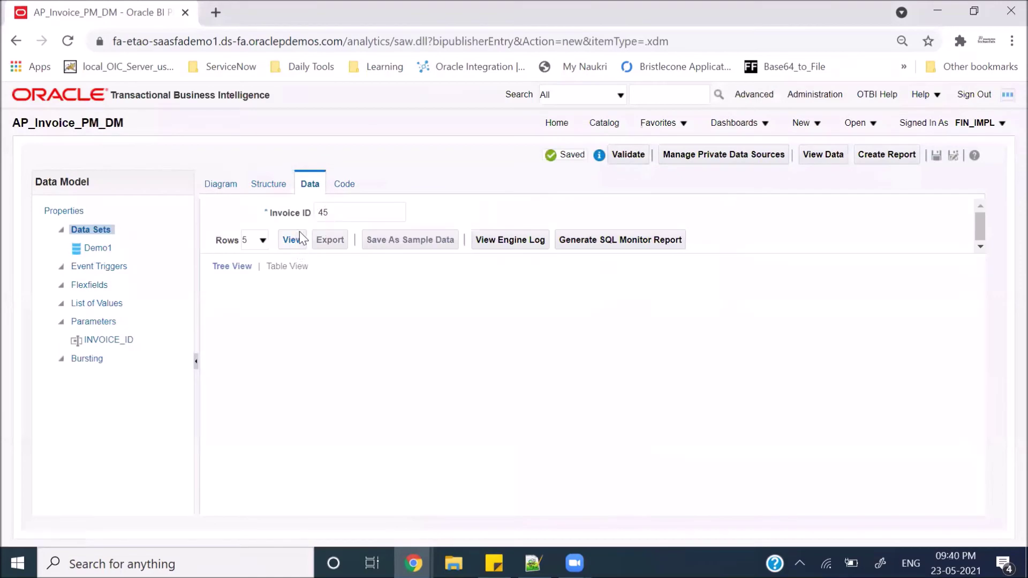
click(292, 239)
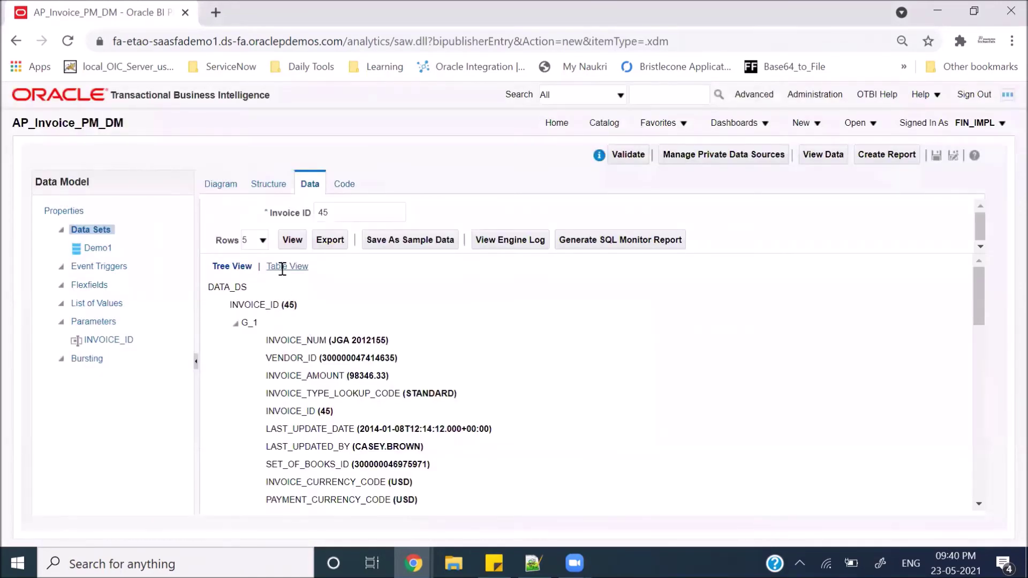
click(278, 266)
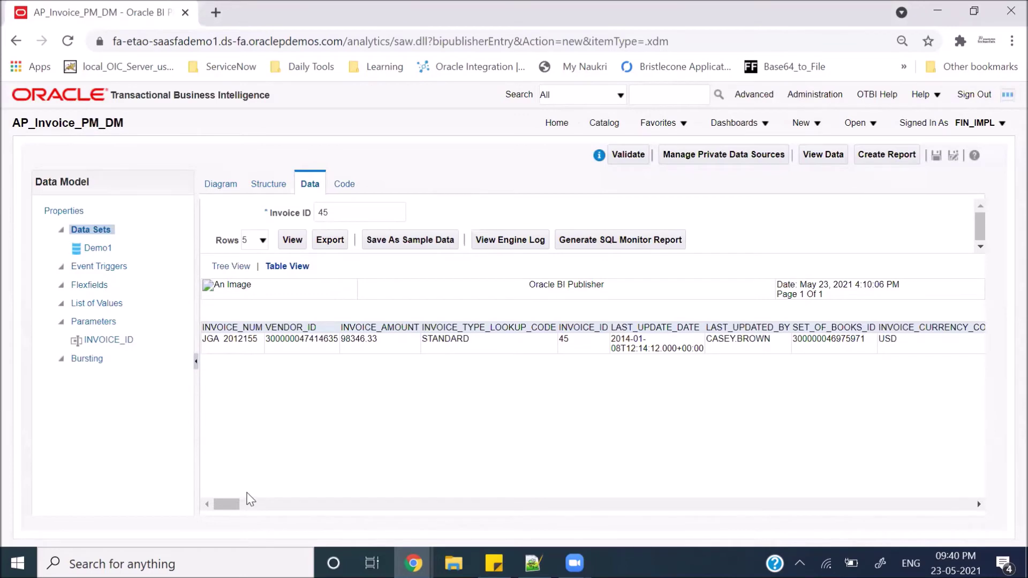
drag(226, 507, 226, 507)
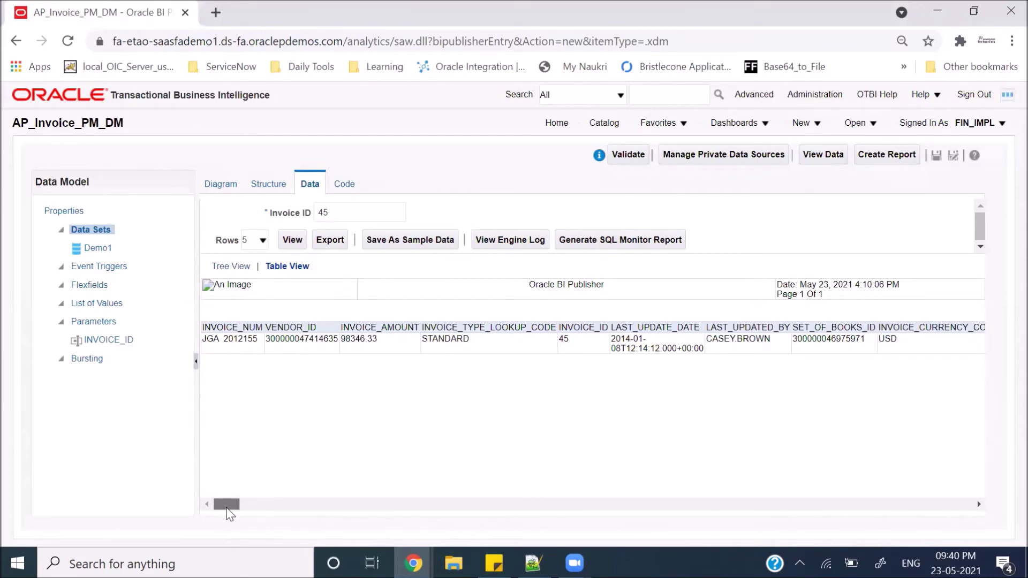
double_click(301, 337)
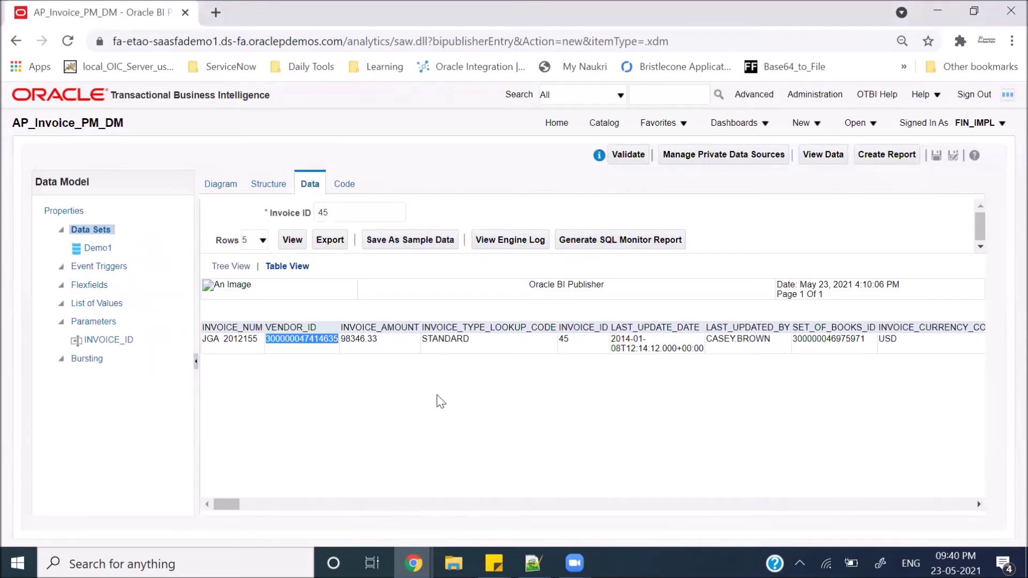
Change the Demo1 query back to selecting INVOICE_NUM, VENDOR_ID, INVOICE_AMOUNT and INVOICE_TYPE_LOOKUP_CODE from ap_invoices_all for the INVOICE_ID parameter.
click(221, 184)
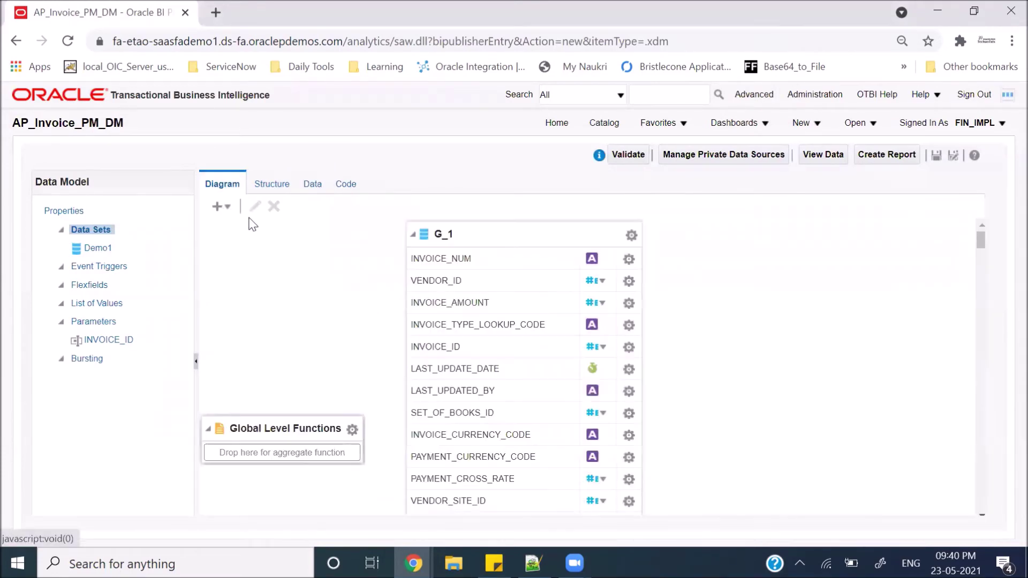
click(547, 236)
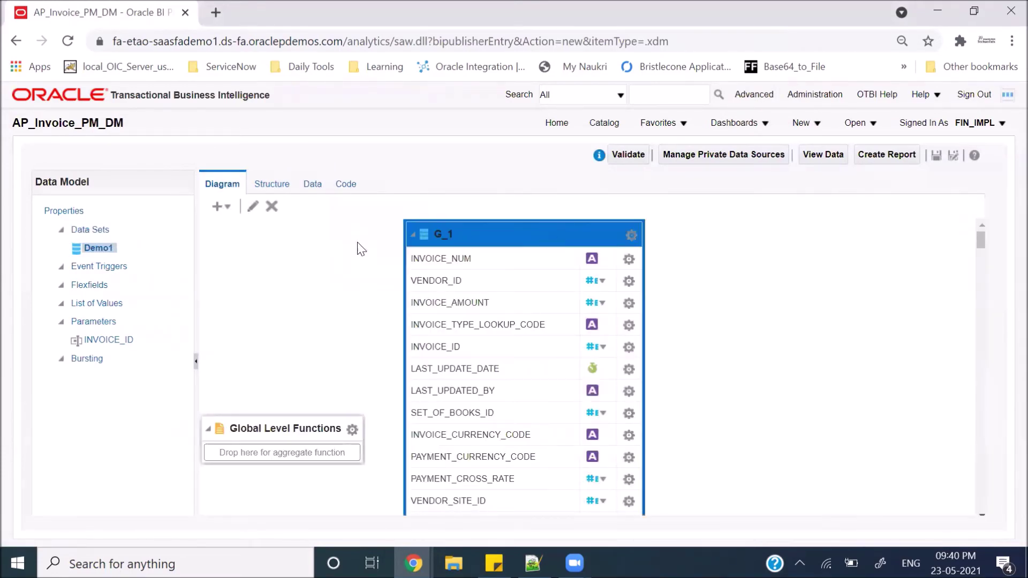
click(254, 207)
click(475, 334)
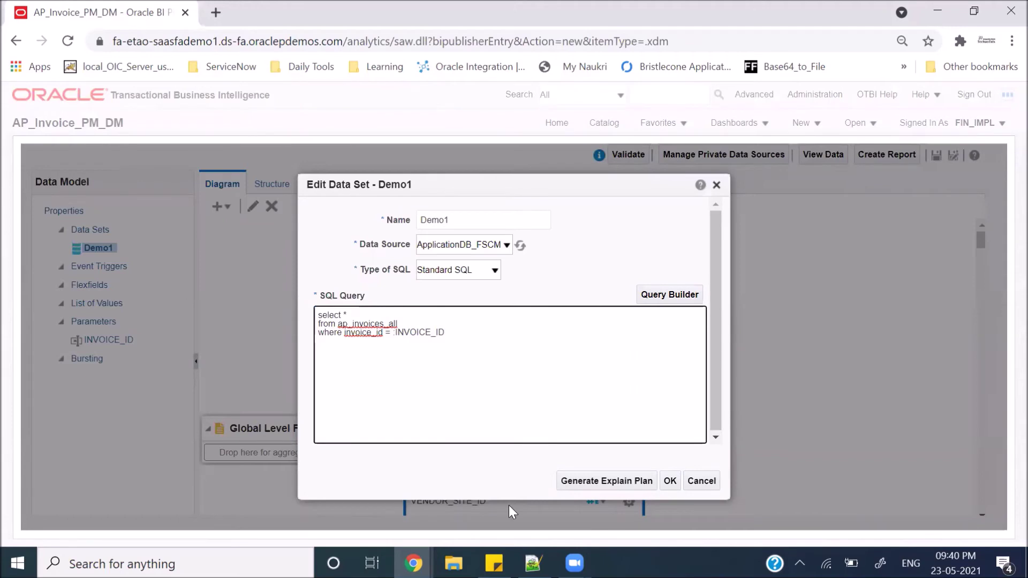
click(532, 563)
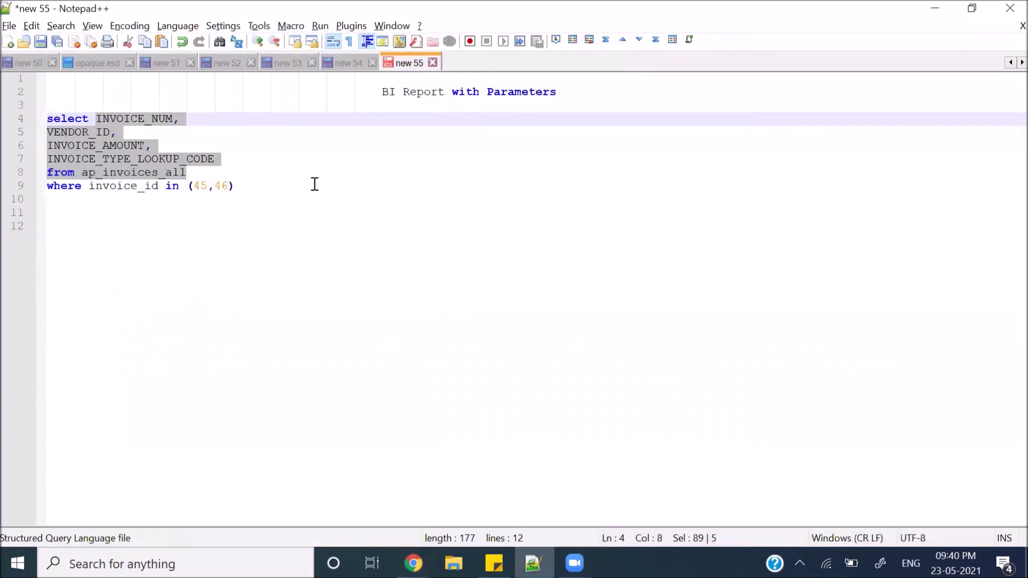
key(alt+Tab)
drag(397, 324, 344, 314)
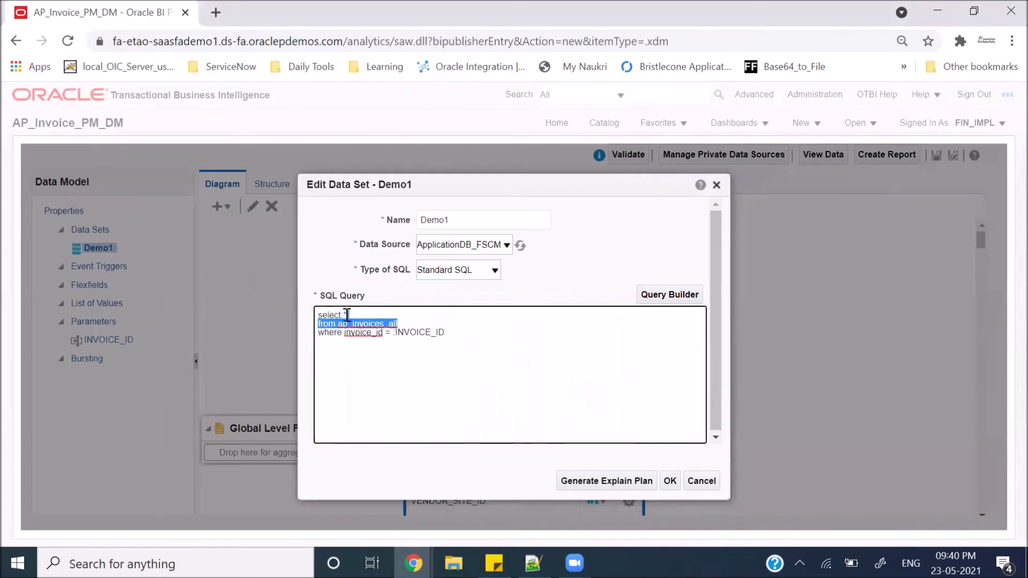
key(Delete)
key(ctrl+v)
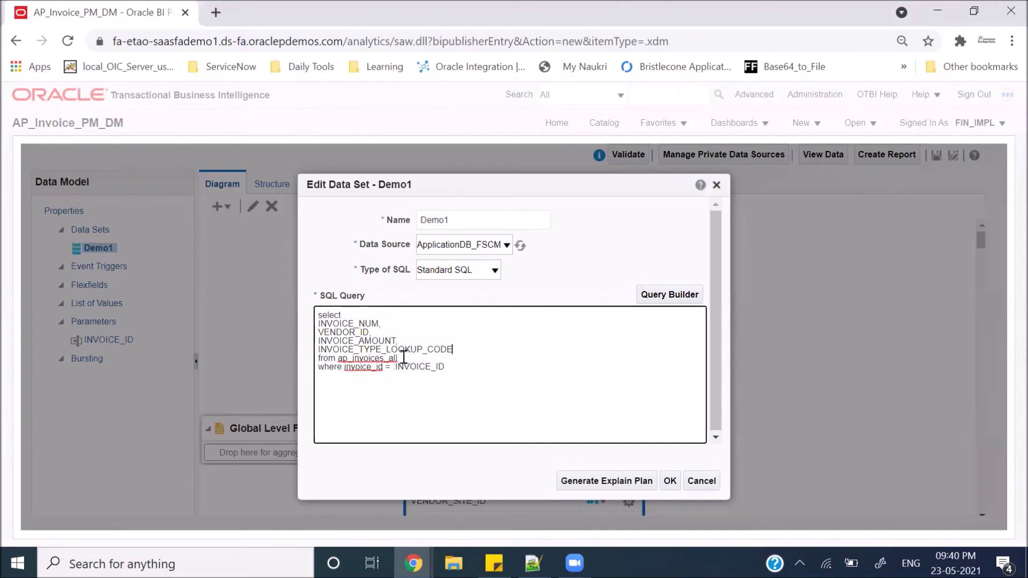
click(670, 481)
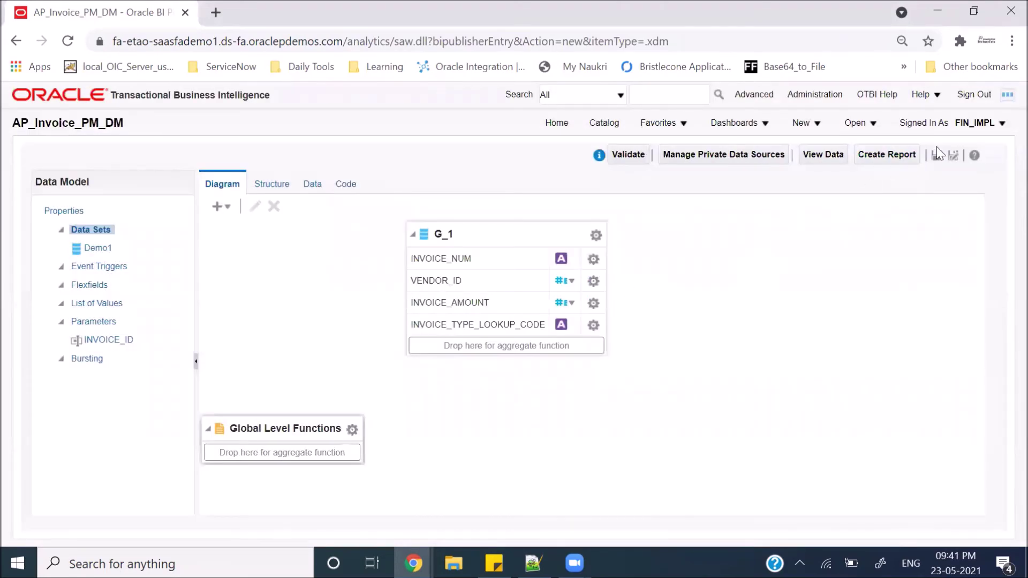
Save the data model, preview its data as a table for Invoice ID 45, and save that data as sample data.
click(935, 159)
click(312, 184)
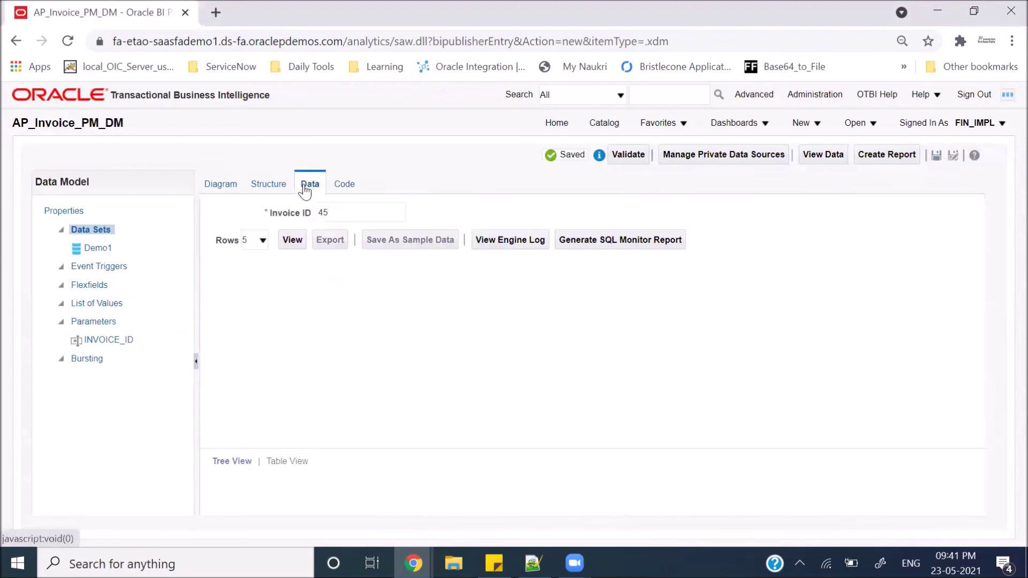
click(290, 241)
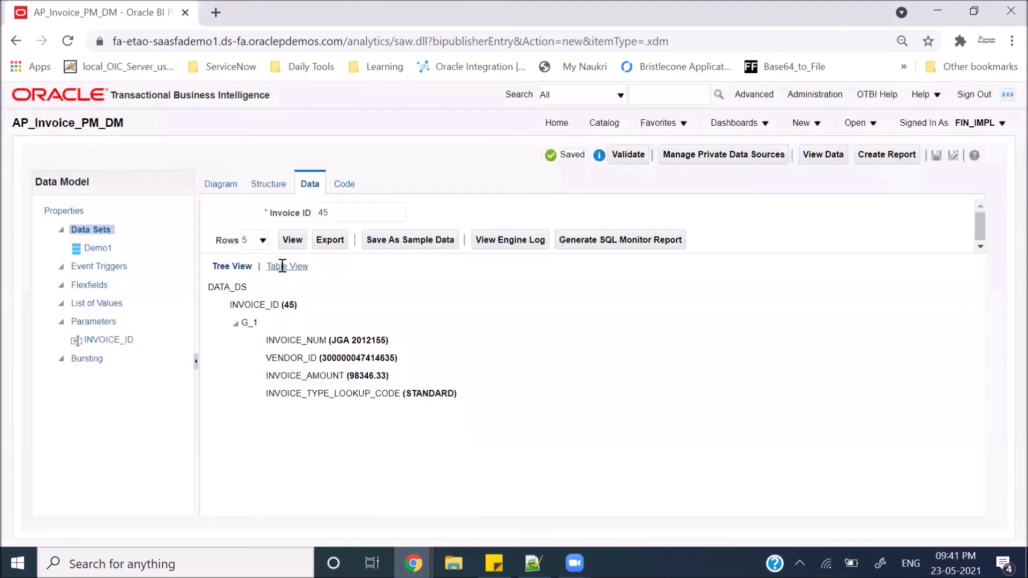
click(282, 266)
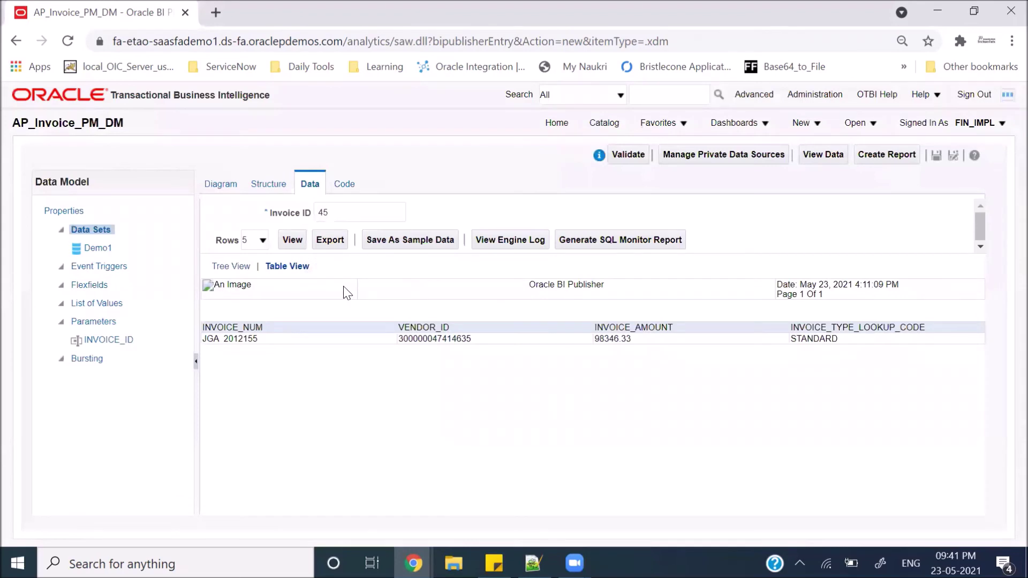
click(398, 239)
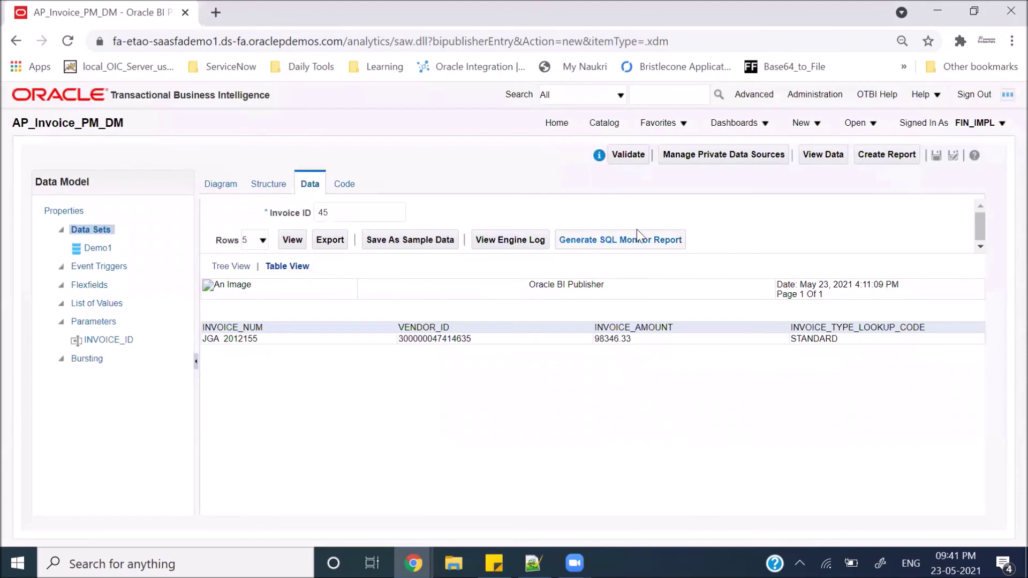
Start a new report from the data model and cancel the guided creation to work directly in the report editor.
click(887, 155)
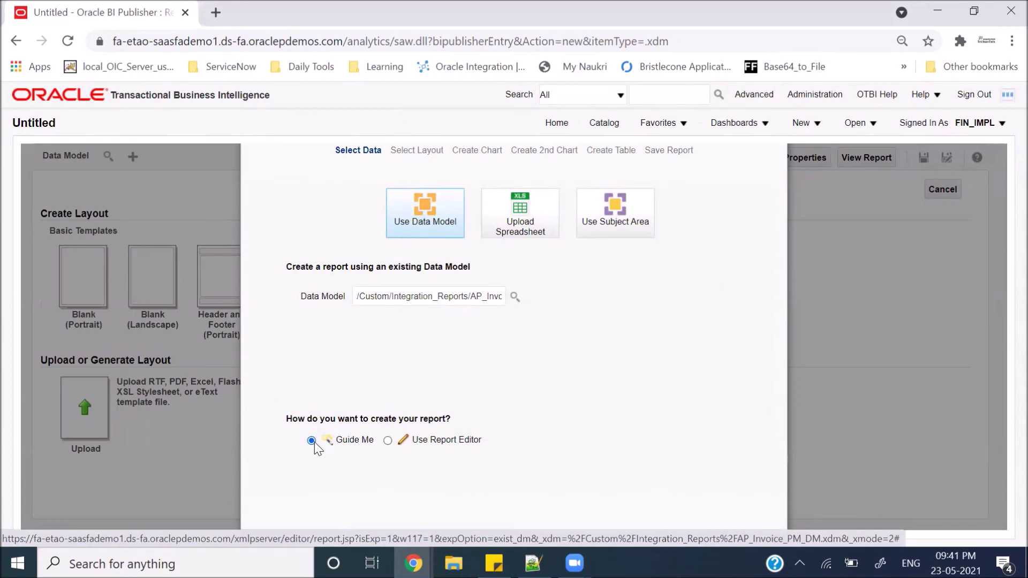
key(ctrl+minus)
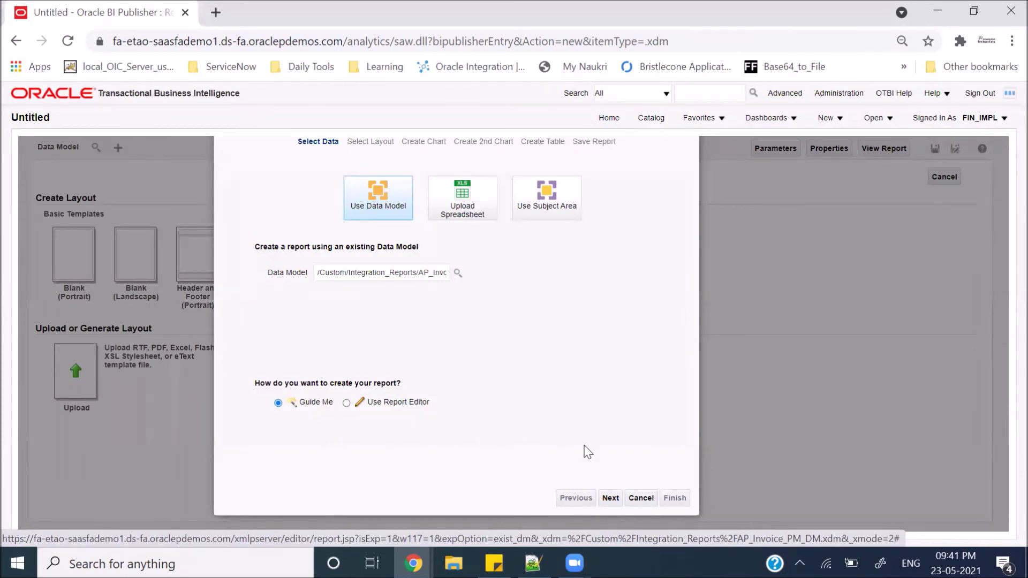
click(640, 499)
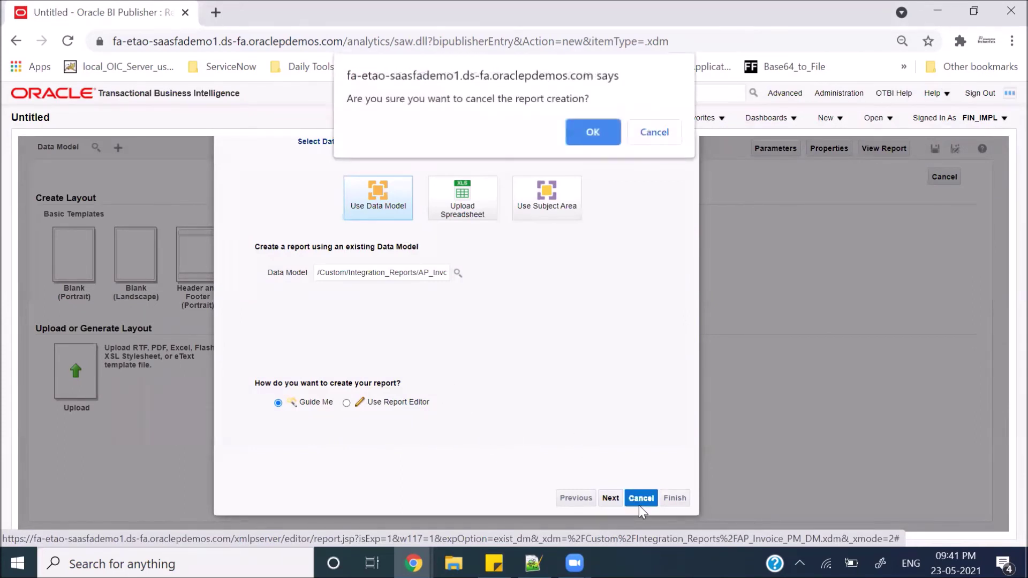
click(585, 140)
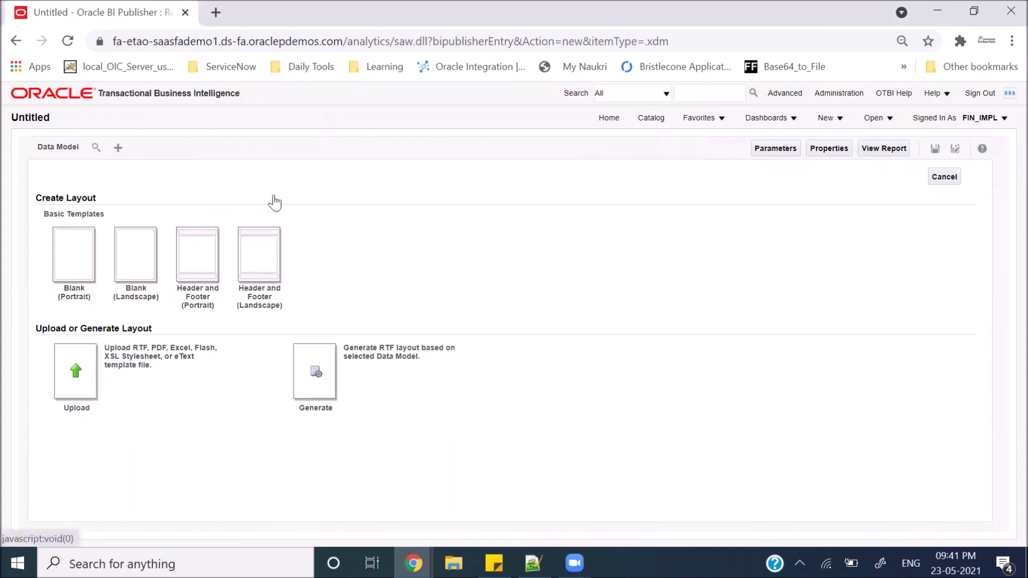
Choose AP_Invoice_PM_DM from /Shared Folders/Custom/Integration_Reports as the new report's data model.
click(96, 147)
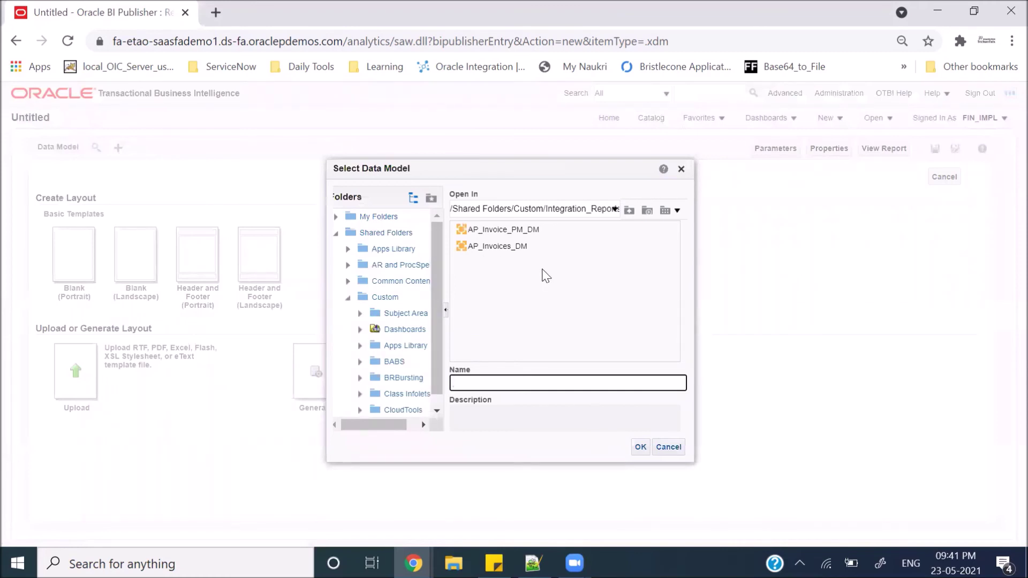
click(492, 230)
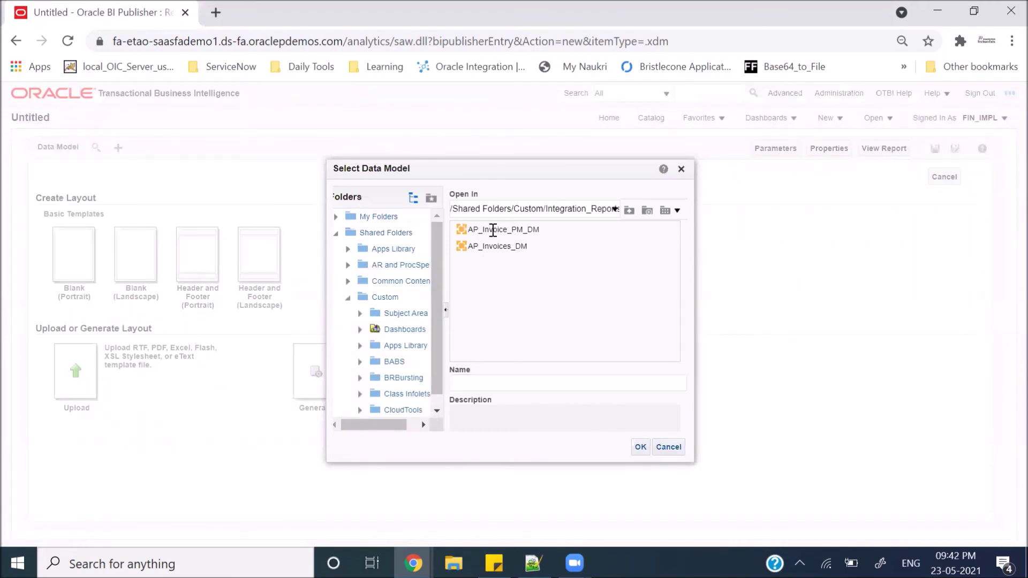
click(641, 448)
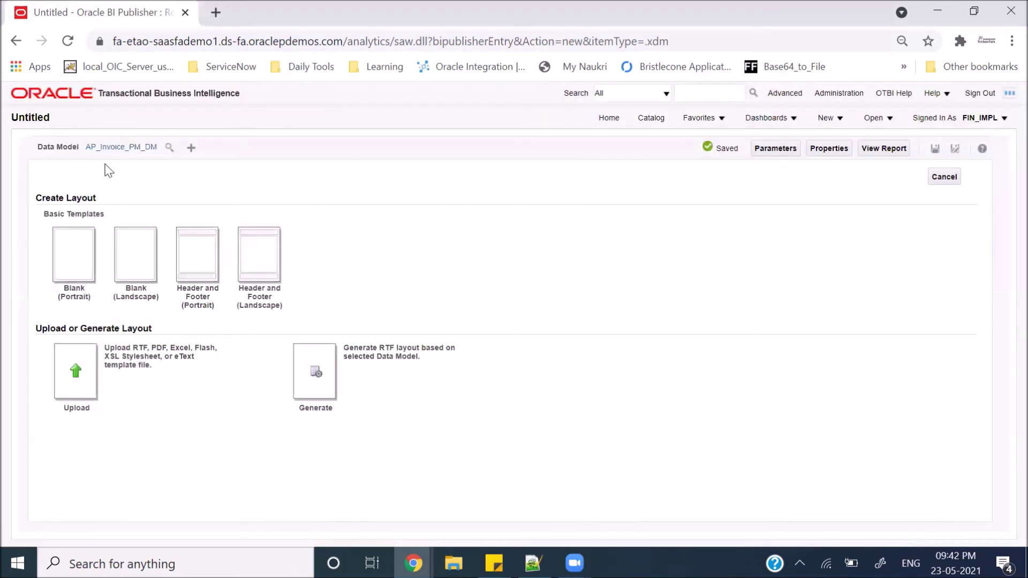
Auto-generate an RTF layout named DemoTemplate from the selected data model.
click(308, 385)
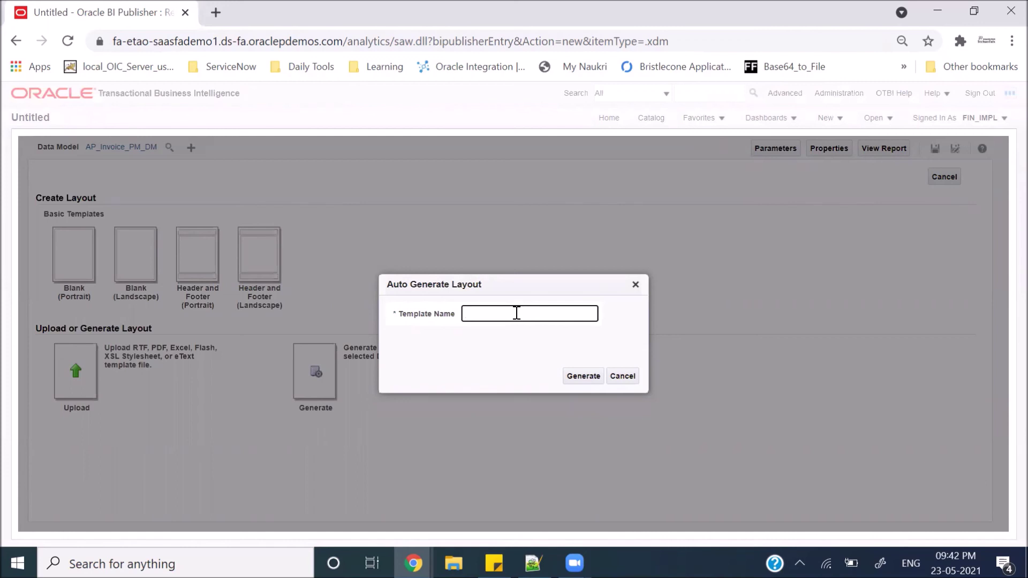
text(DemoTemplate)
click(573, 376)
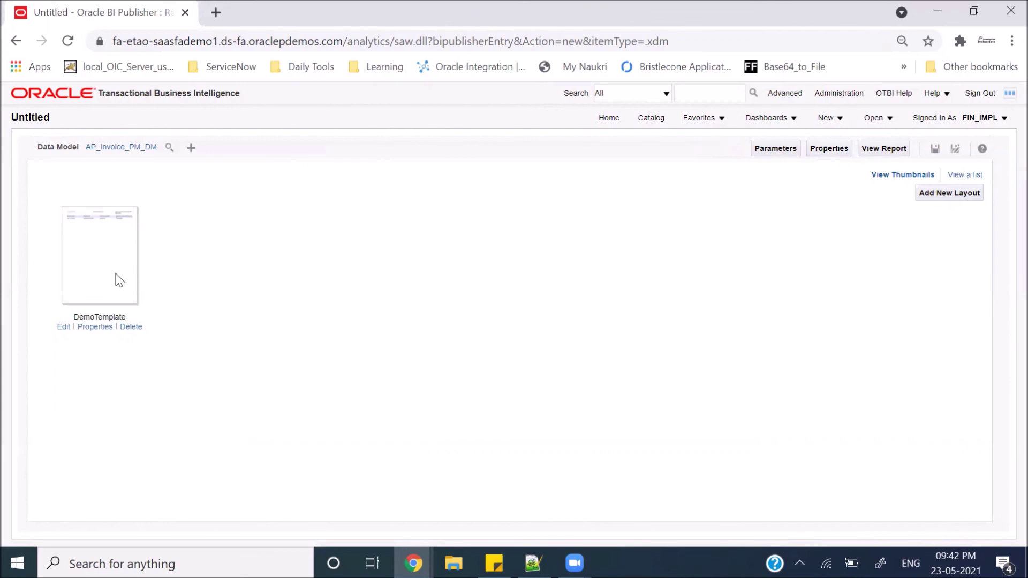
Save the report as AP_Invoice_PM_RPT in /Shared Folders/Custom/Integration_Reports.
click(935, 150)
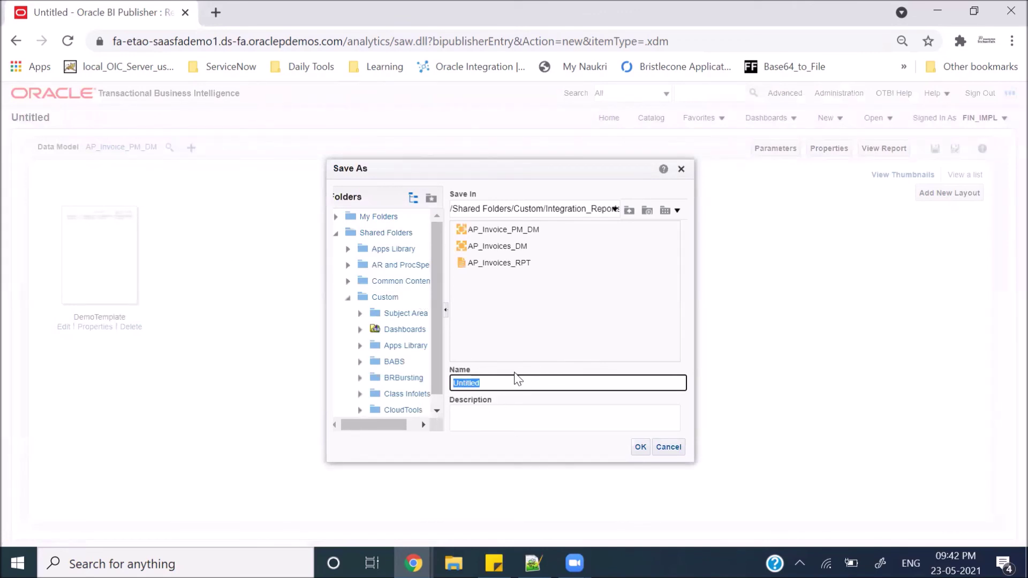
text(AP_Invoice_PM_RPT)
click(640, 447)
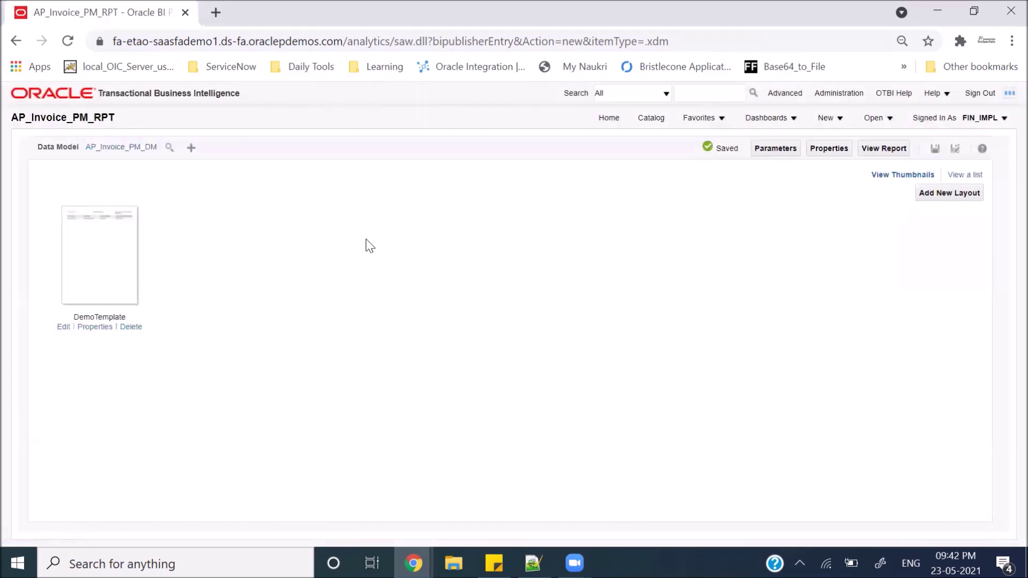
View the AP_Invoice_PM_RPT report and run it for Invoice ID 45.
click(882, 149)
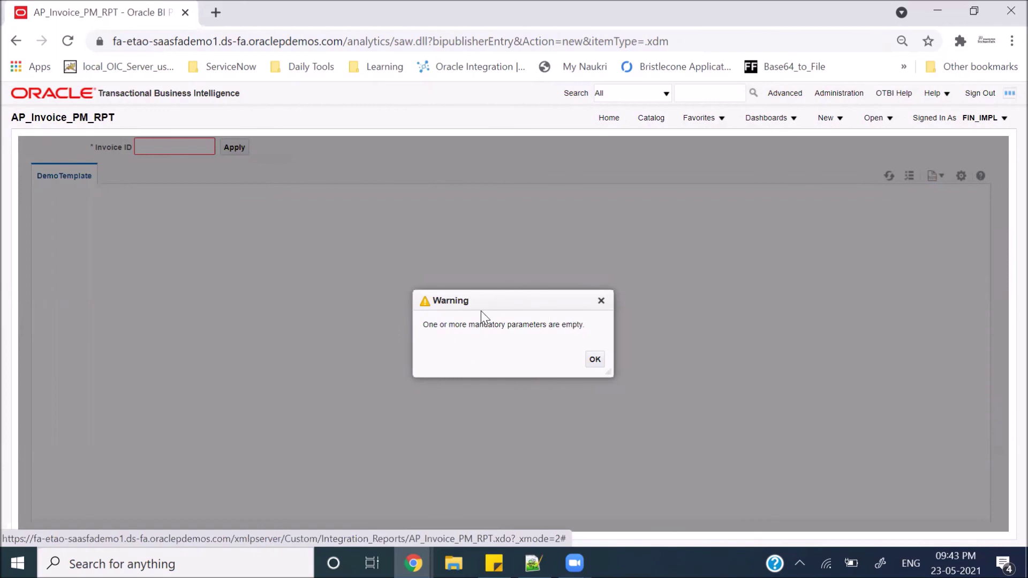
click(593, 360)
click(145, 144)
text(45)
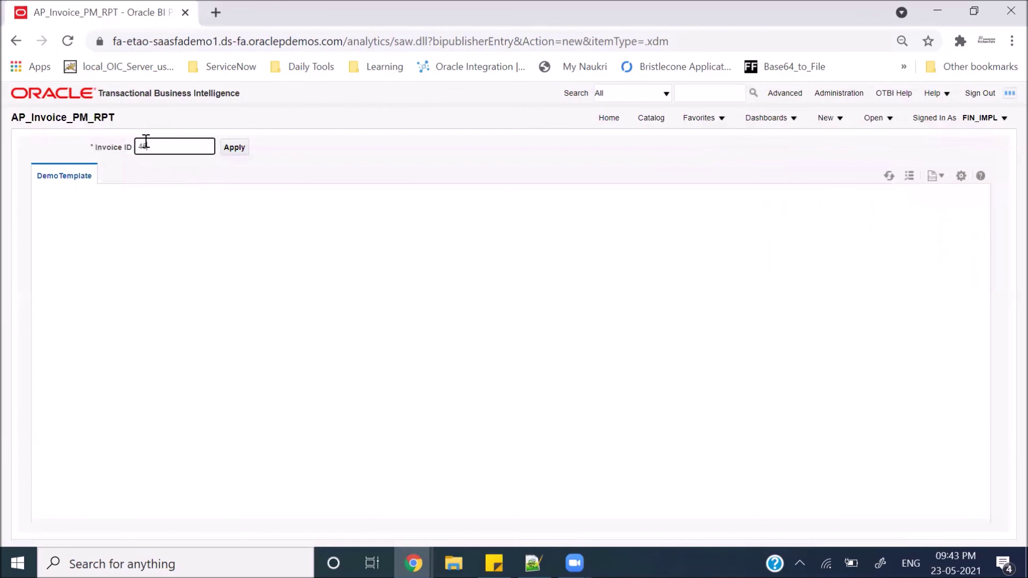
click(235, 150)
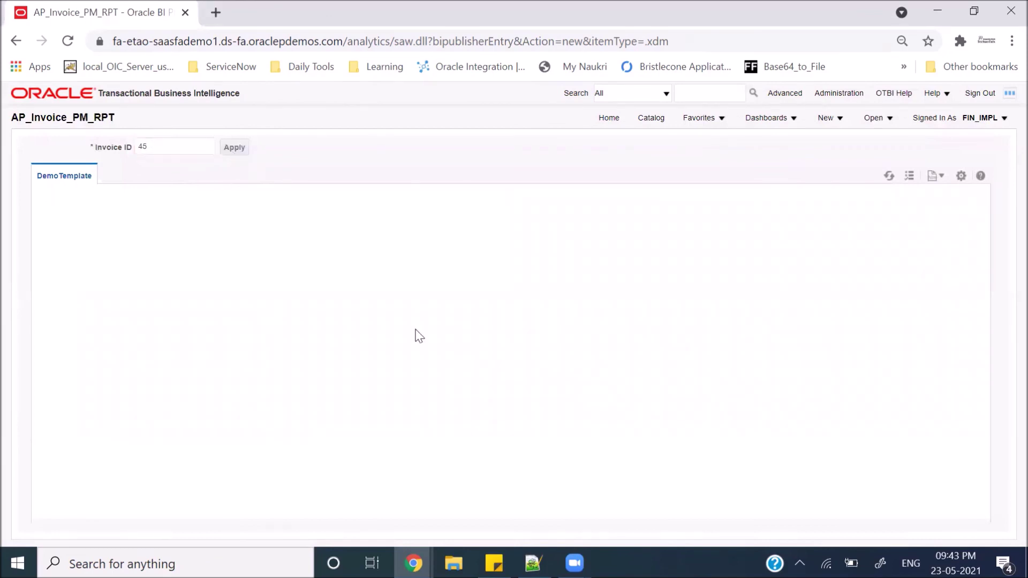